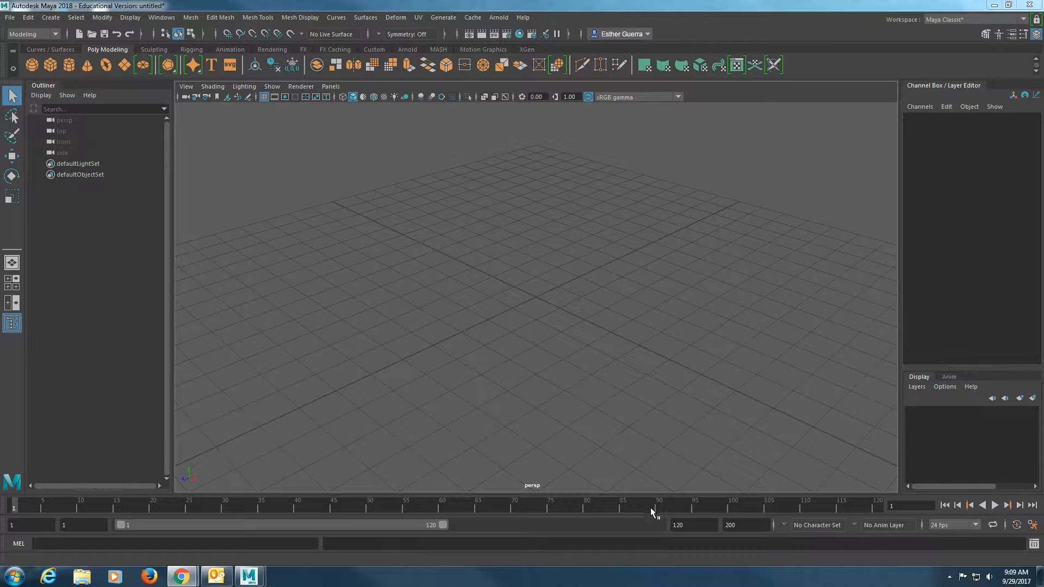
Step: Open the polygon cube's creation options and reset the settings to their defaults
left_click(49, 18)
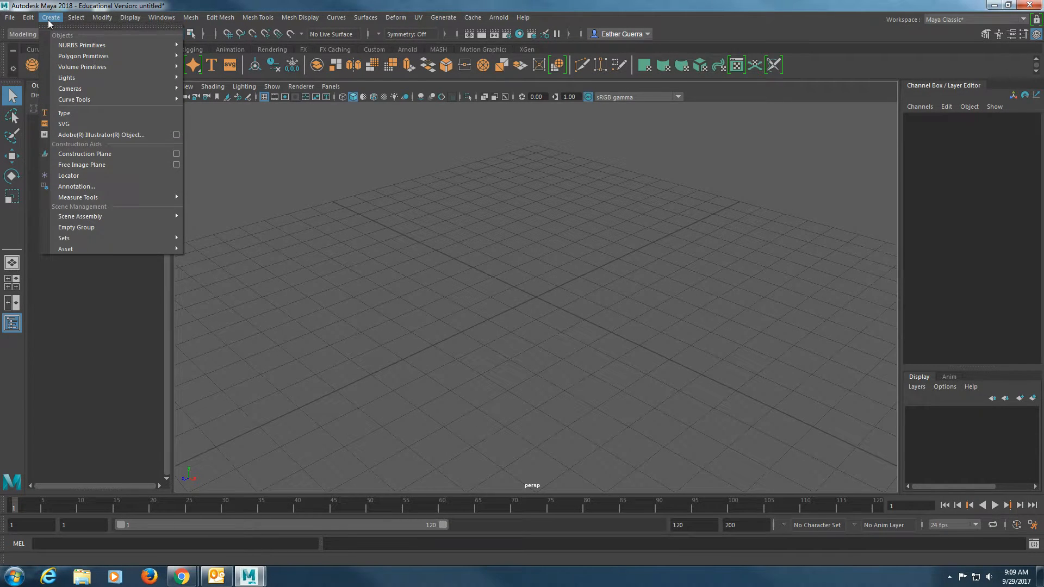
mouse_move(87, 56)
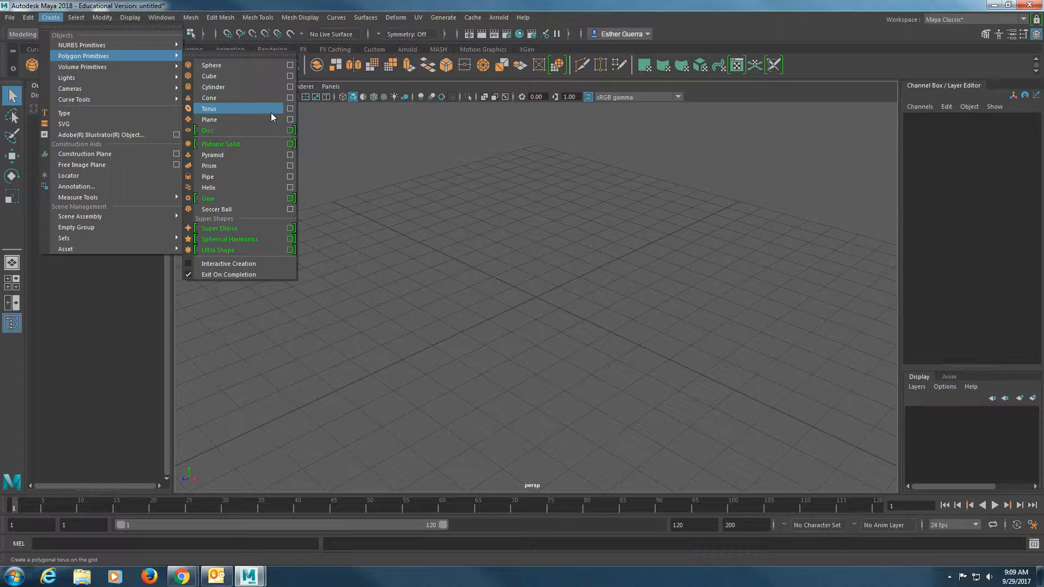
left_click(289, 77)
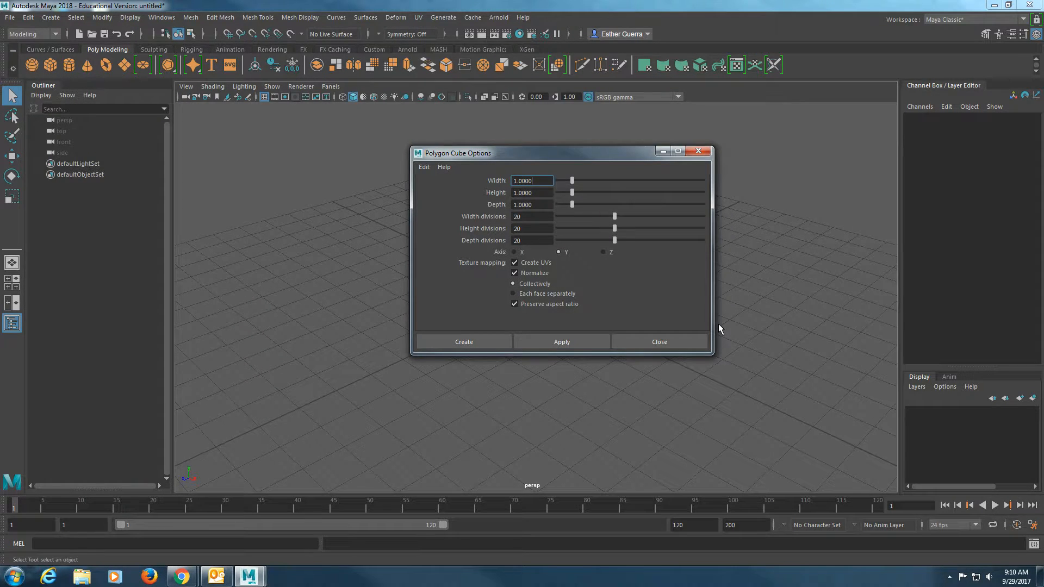
left_click(424, 167)
left_click(438, 189)
Step: Create a polygon cube with 20 width divisions, 20 height divisions and 20 depth divisions
left_click(526, 216)
type("20")
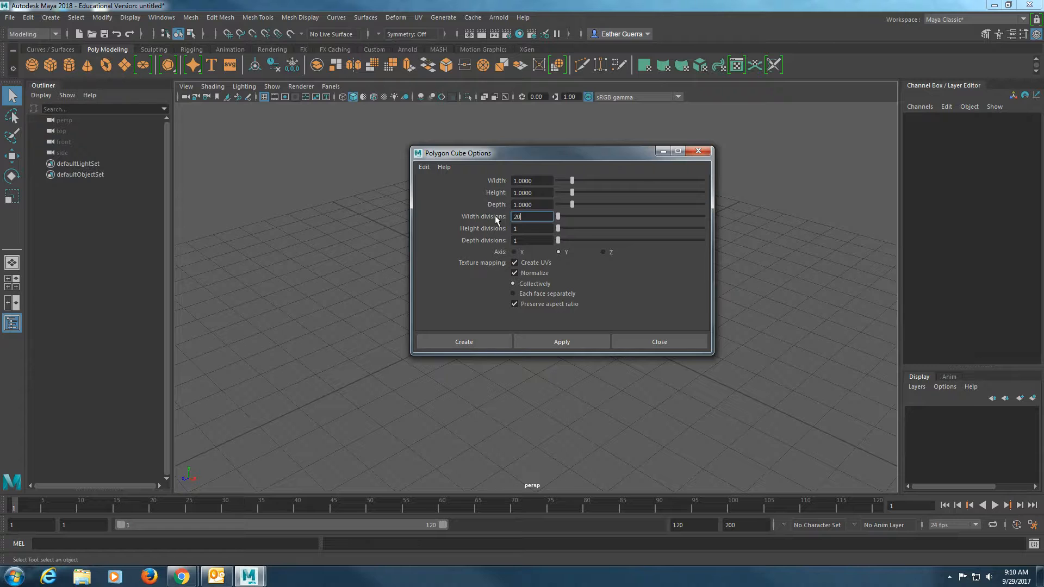
key("Tab")
type("20")
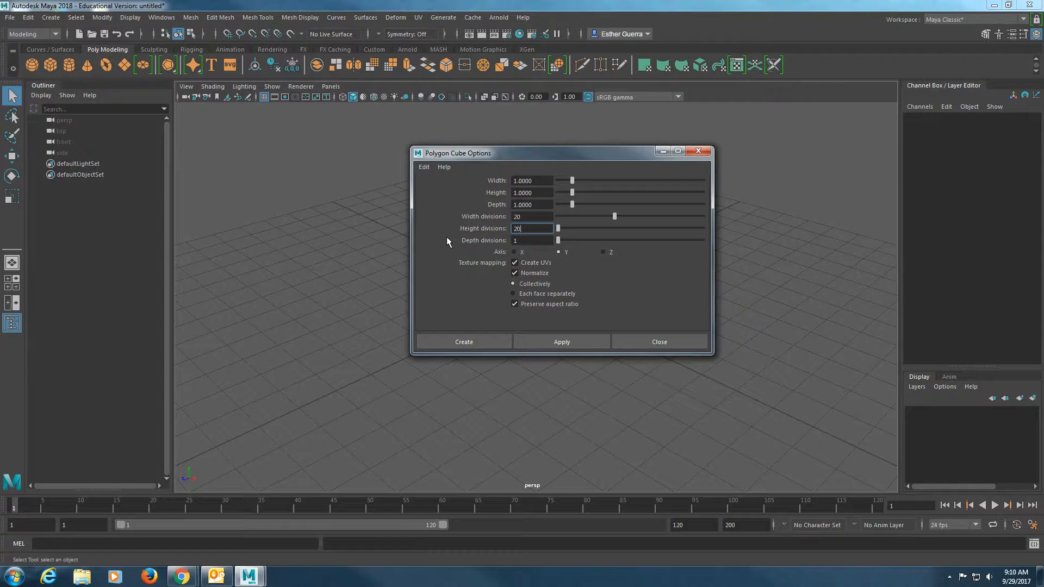
left_click(524, 241)
left_click_drag(524, 240, 496, 244)
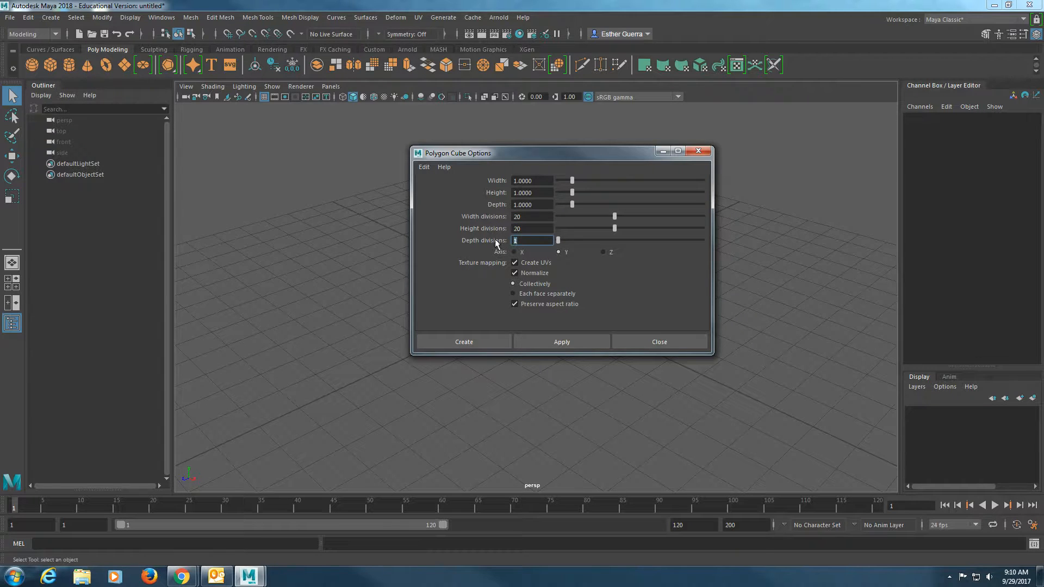
type("20")
left_click(478, 341)
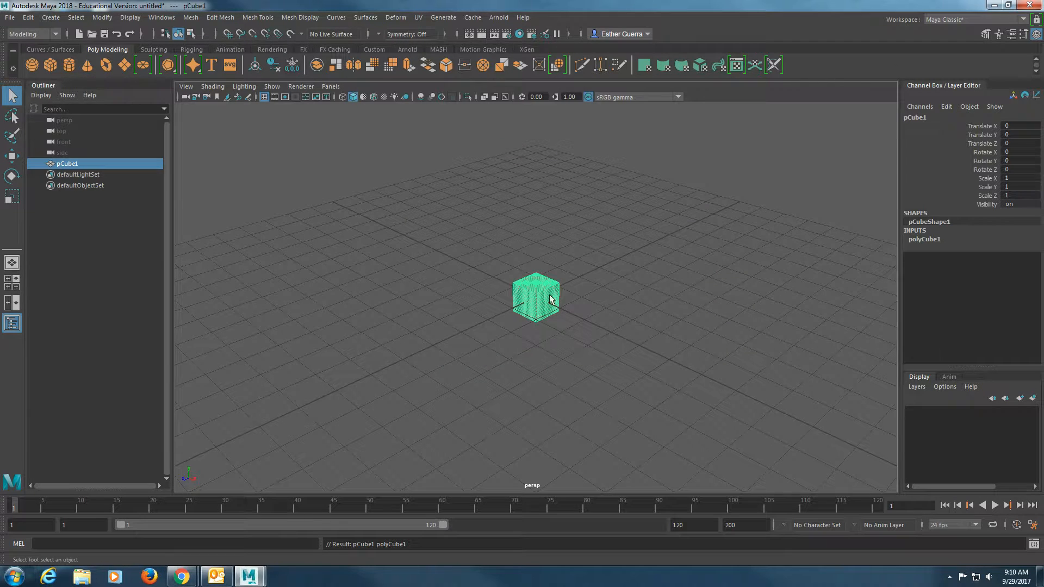
Step: Flatten the cube into a thin slab by setting its Scale Y to 0.15
scroll(542, 309, "up", 8)
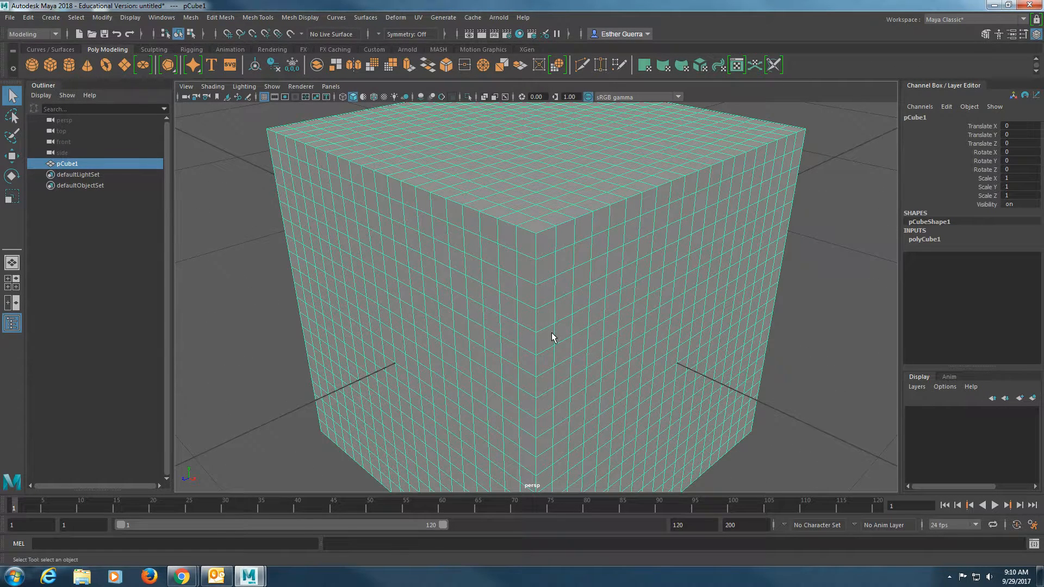
scroll(536, 309, "down", 4)
left_click_drag(537, 308, 571, 303, "alt")
key("t")
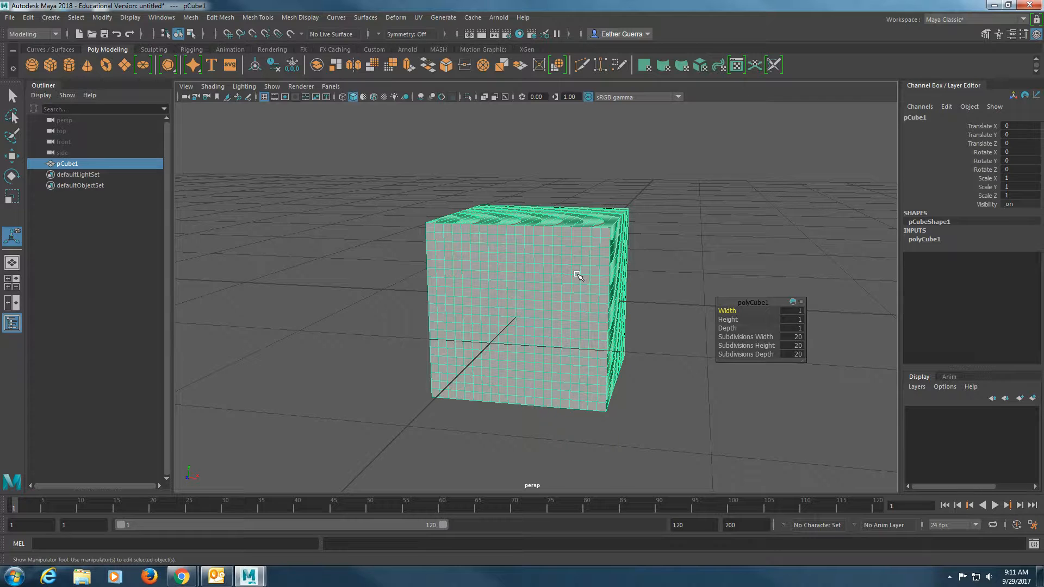
key("r")
left_click_drag(535, 250, 491, 297)
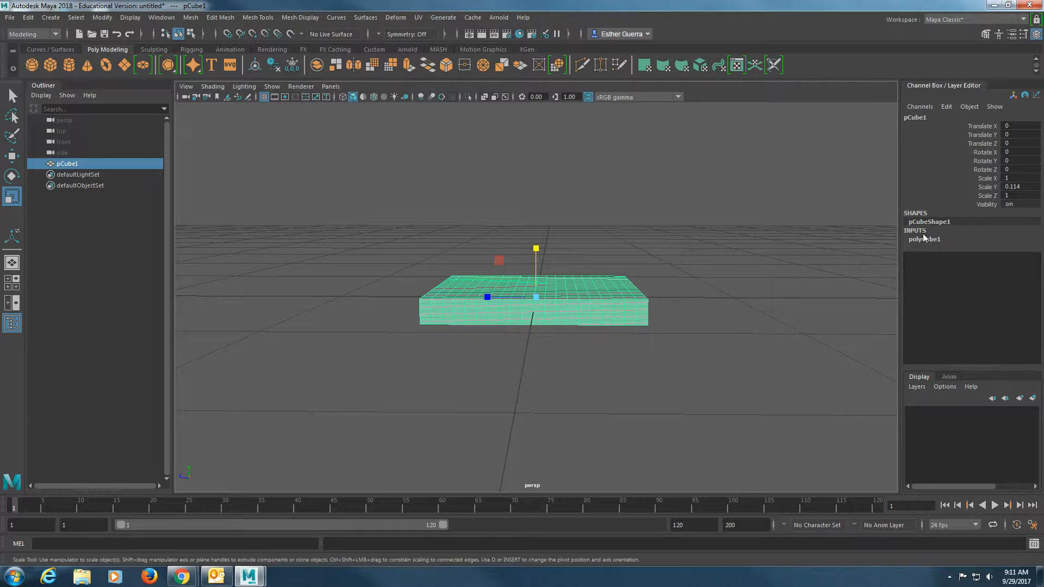
double_click(1027, 186)
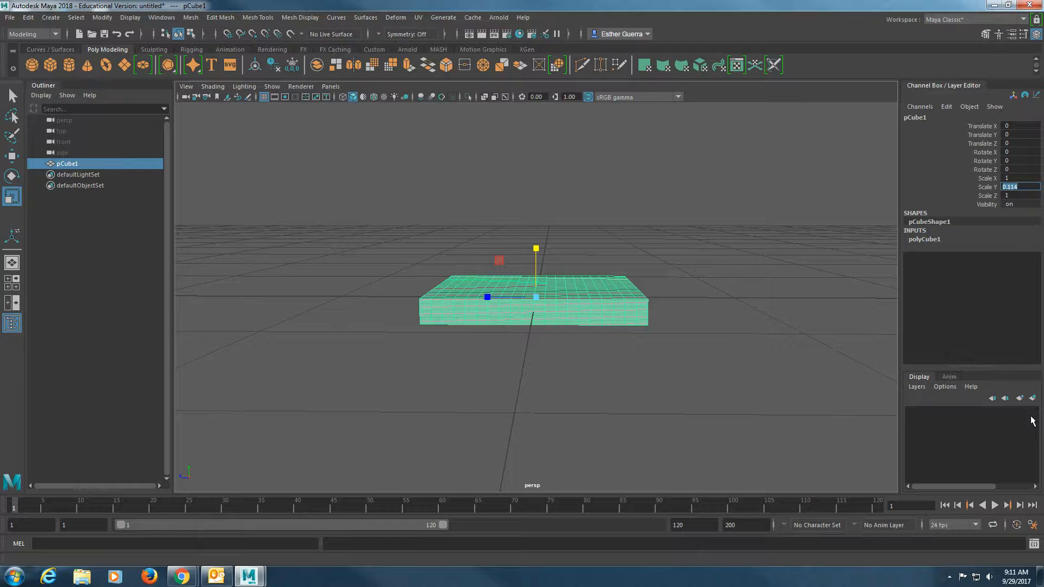
type("0.5")
key("Return")
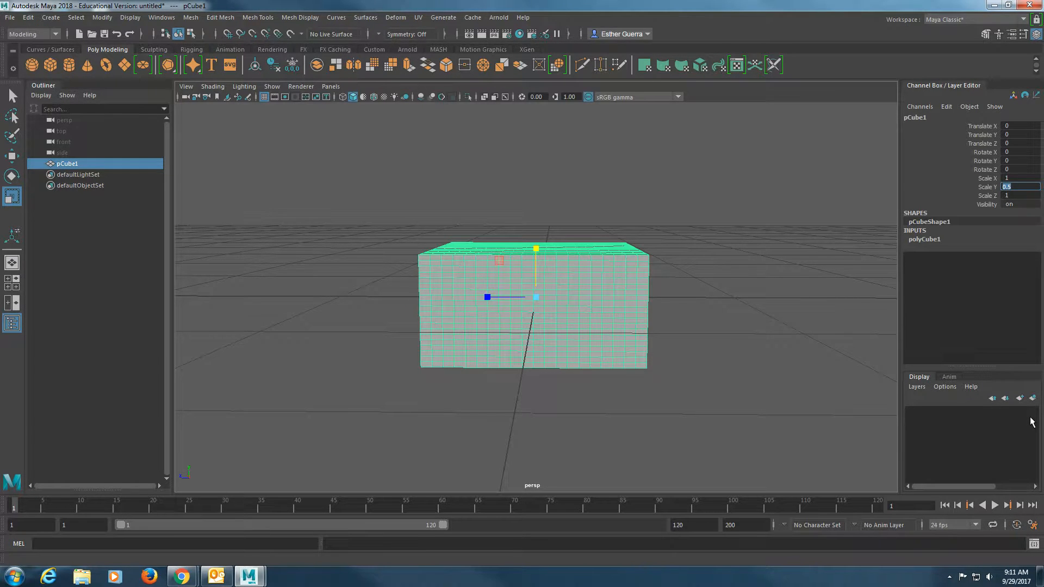
type(".1")
key("Return")
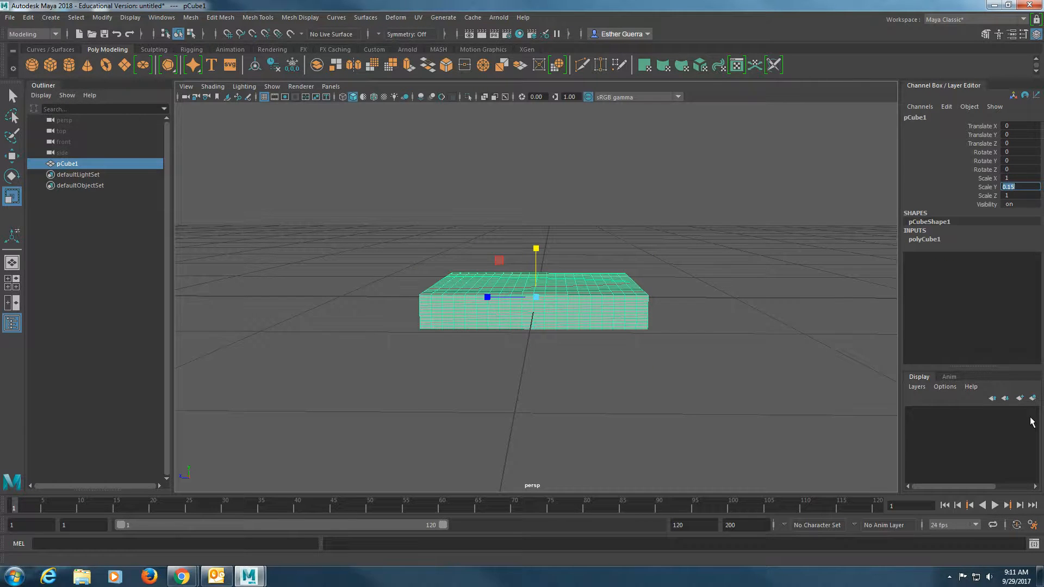
Step: Try to move the slab's pivot vertically with grid and curve snapping, and undo the accidental vertical scaling
left_click_drag(750, 312, 534, 318, "alt")
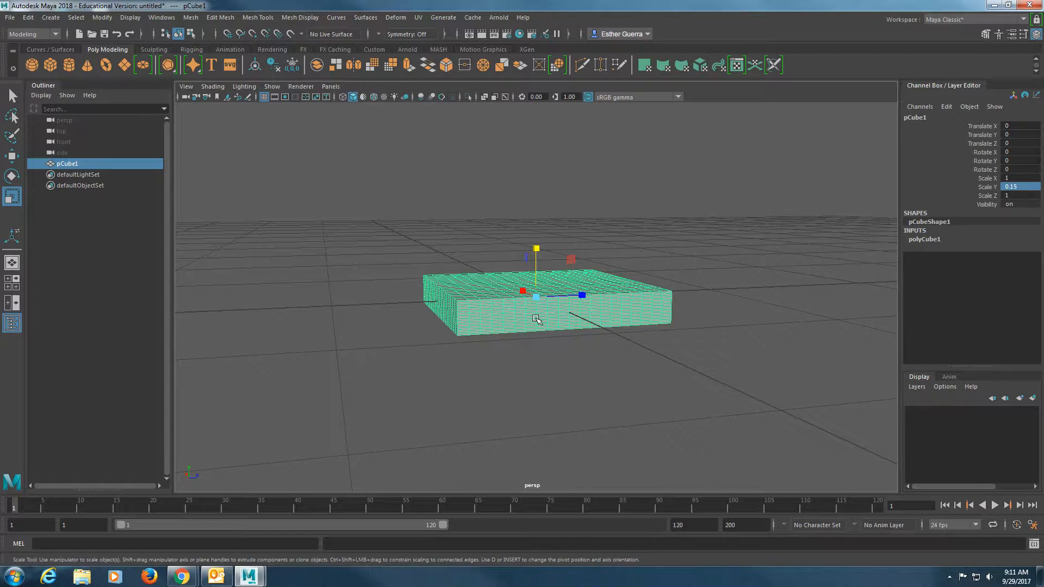
key("d")
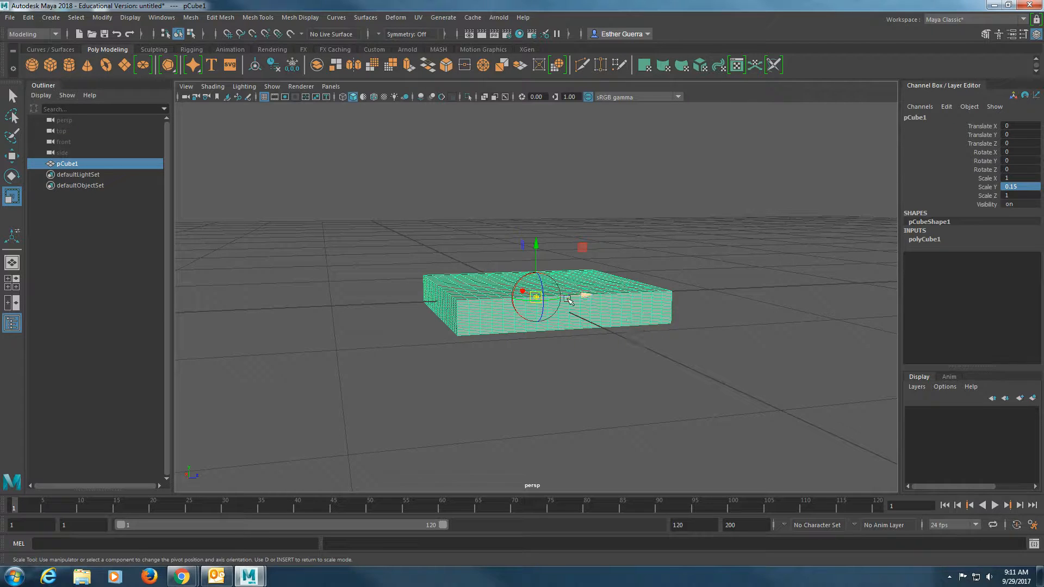
scroll(571, 301, "up", 2)
left_click_drag(560, 312, 373, 319, "alt")
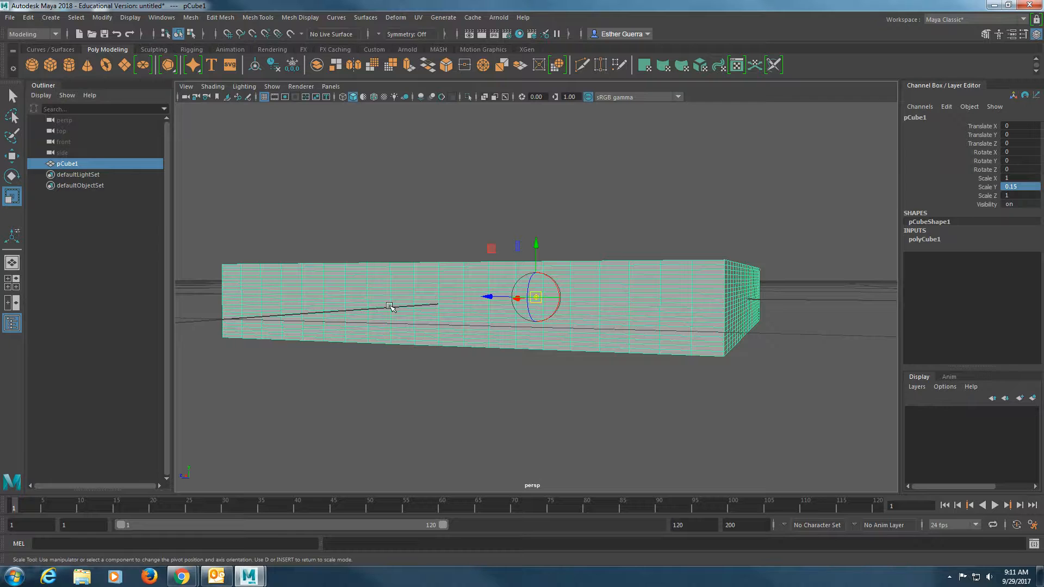
key("x")
left_click(536, 245)
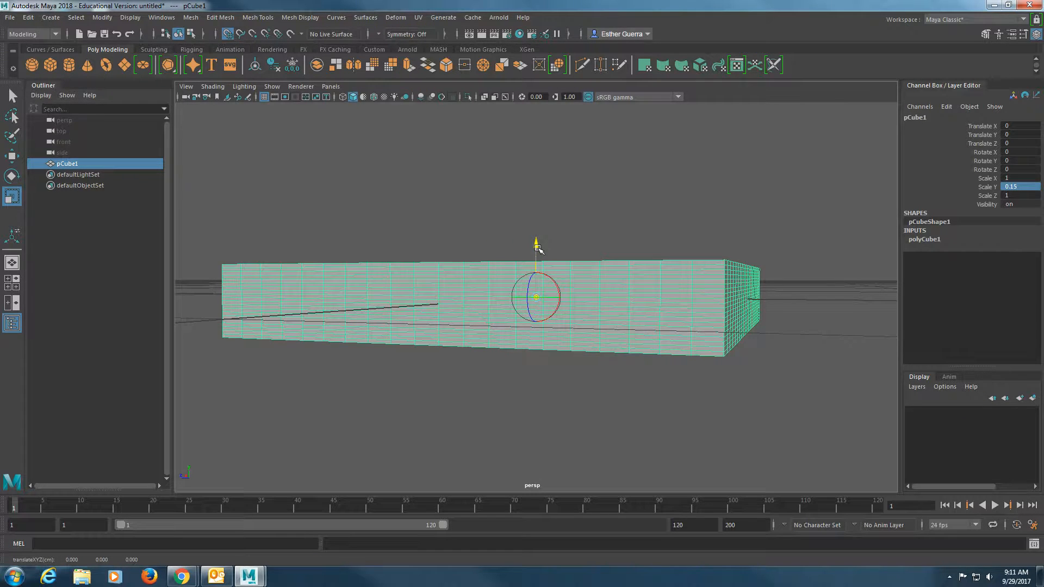
key("c")
left_click_drag(536, 248, 543, 410)
key("x")
left_click_drag(536, 246, 535, 243)
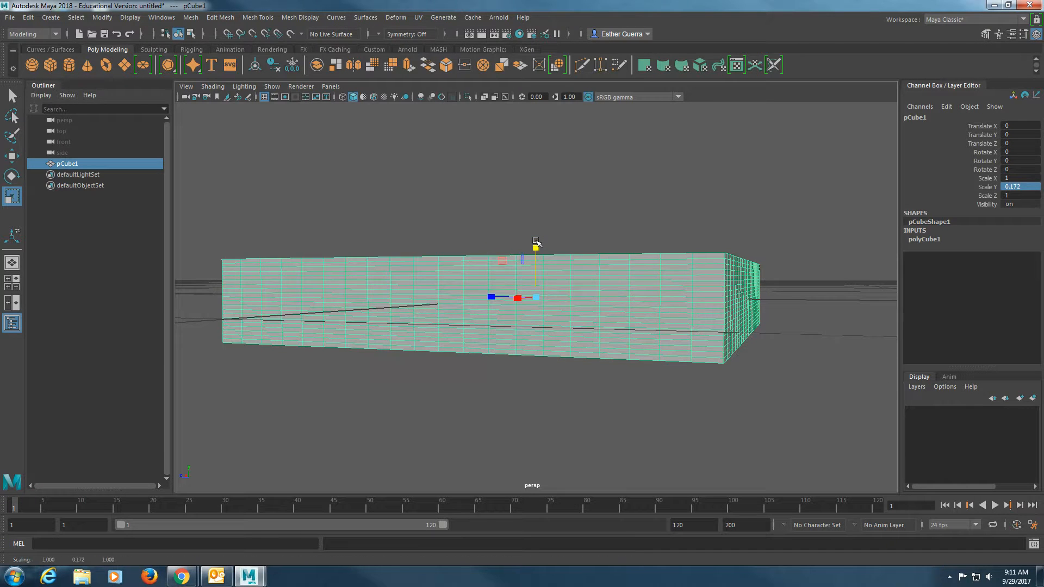
key("ctrl+z")
Step: Raise the slab to a Translate Y of about 0.091 and snap its pivot to its base
key("w")
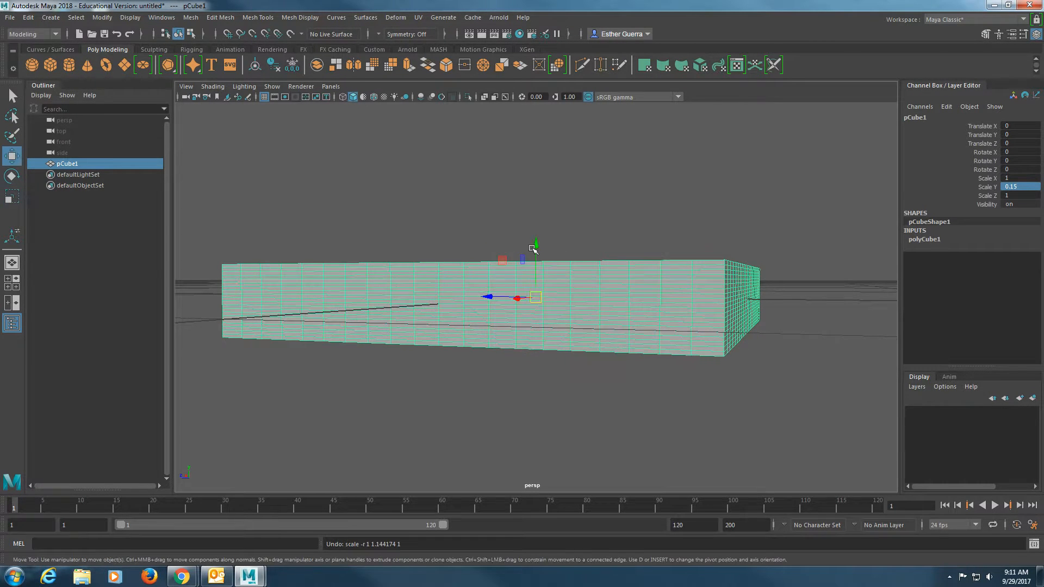
left_click_drag(535, 244, 531, 336)
key("d")
key("v")
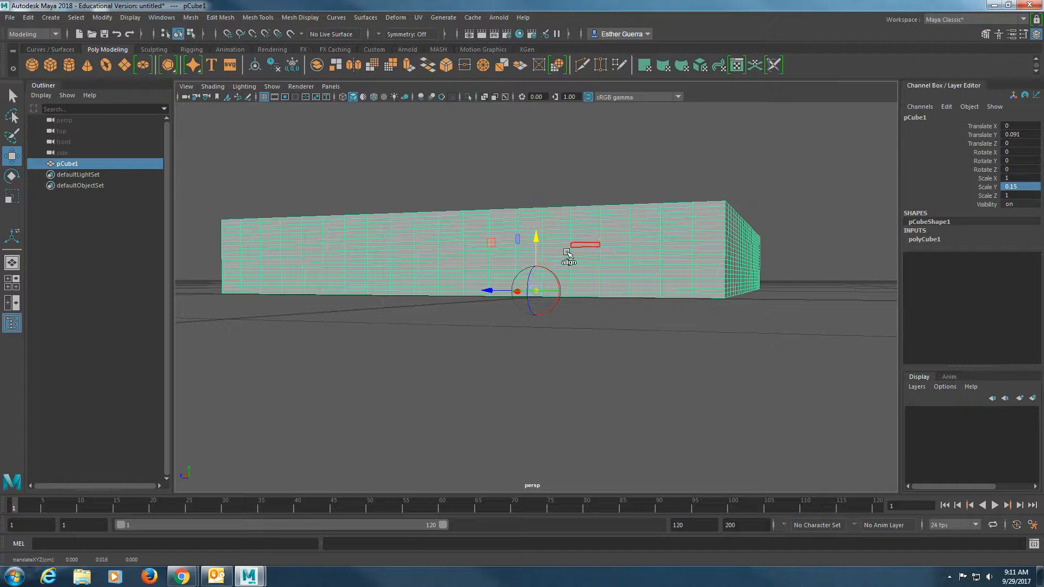
left_click_drag(694, 340, 242, 370, "alt")
left_click_drag(671, 279, 129, 275, "alt")
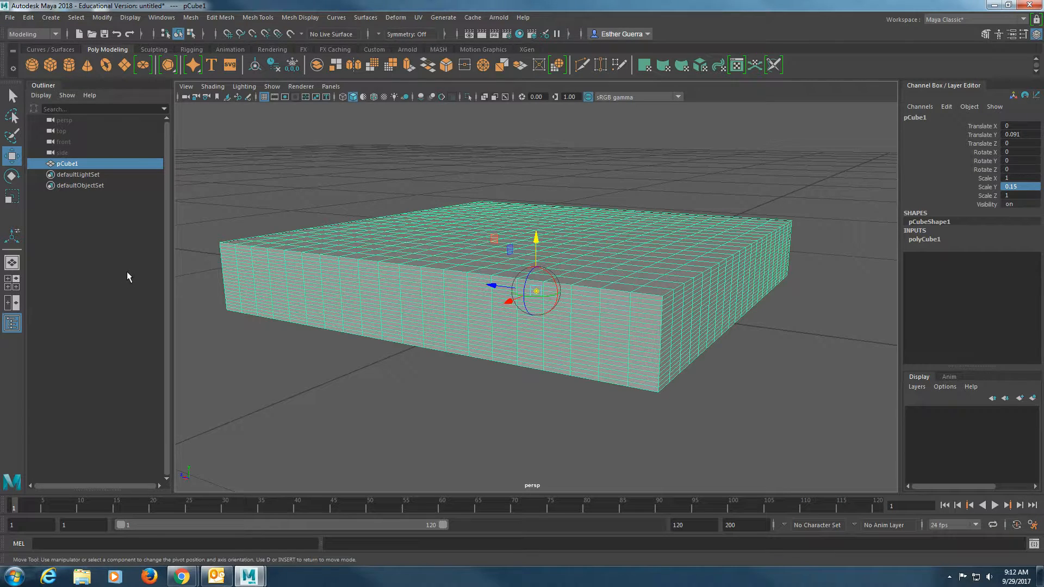
Step: Enlarge the slab into a wide floor scaled to about 23.8 in X, 0.58 in Y and 24.2 in Z
scroll(599, 302, "down", 4)
left_click_drag(657, 299, 615, 275, "alt")
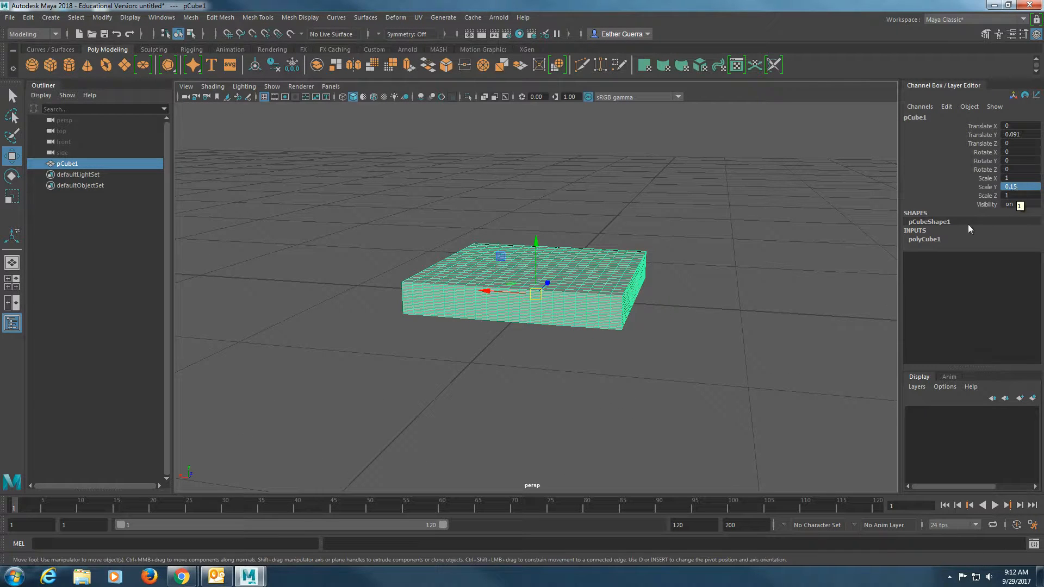
key("r")
left_click_drag(547, 292, 600, 262)
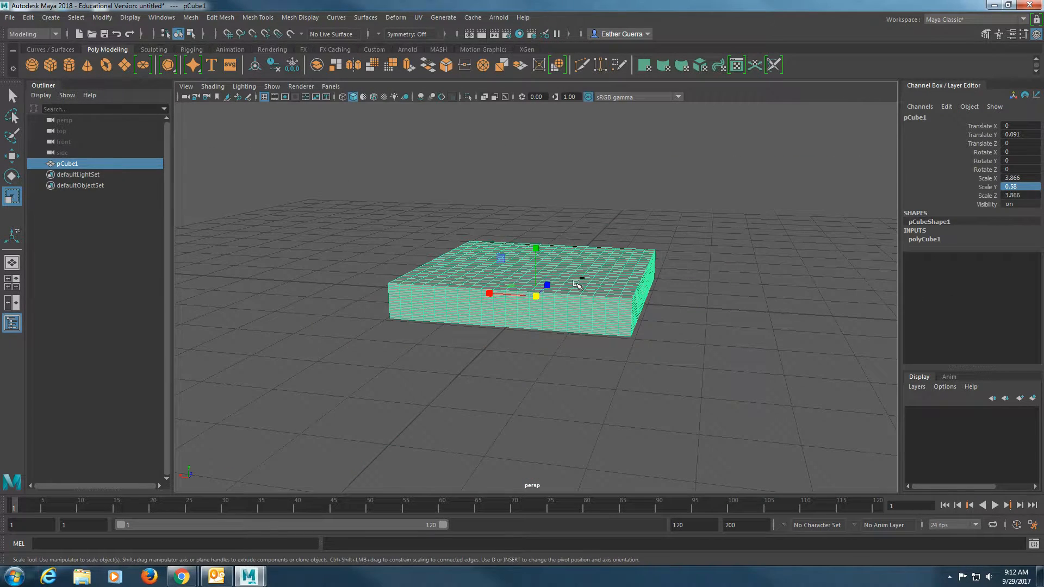
left_click_drag(565, 292, 602, 361, "alt")
left_click_drag(601, 302, 842, 311)
left_click_drag(644, 324, 801, 215, "alt")
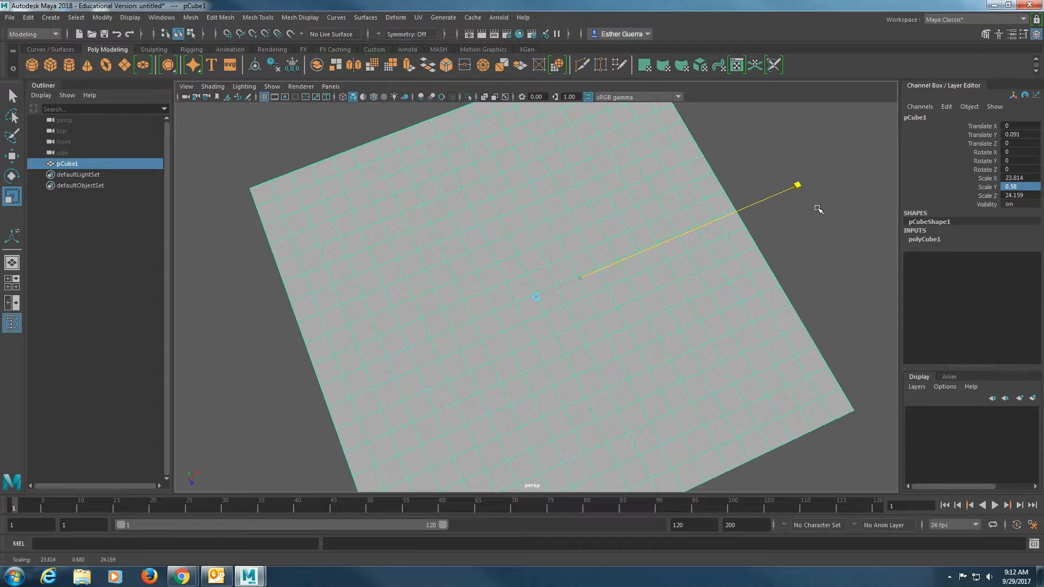
Step: Thin the floor slab vertically to a Scale Y of about 0.284
left_click_drag(650, 288, 832, 228, "alt")
scroll(680, 259, "up", 5)
scroll(678, 263, "down", 3)
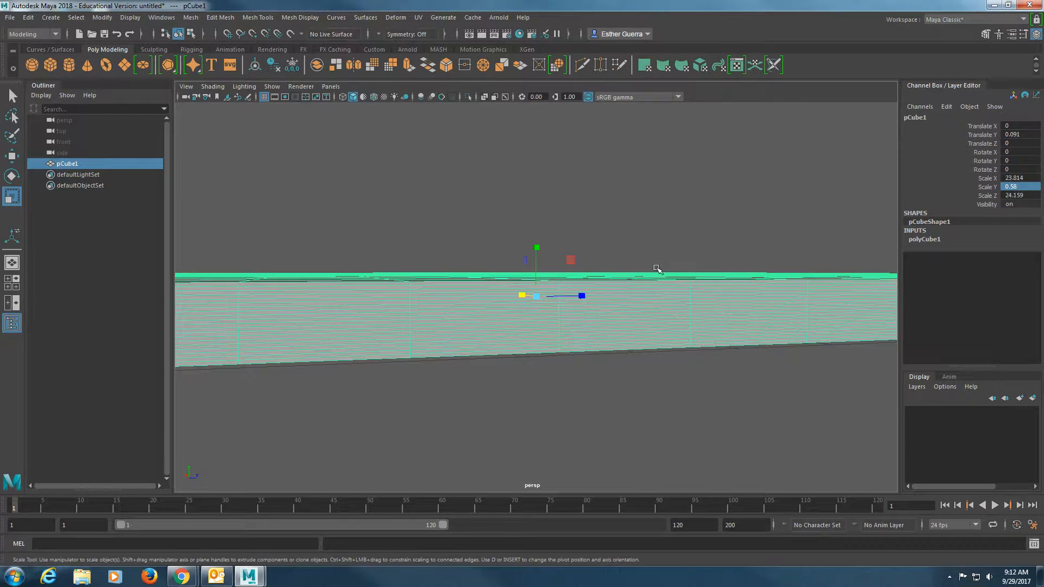
left_click(536, 248)
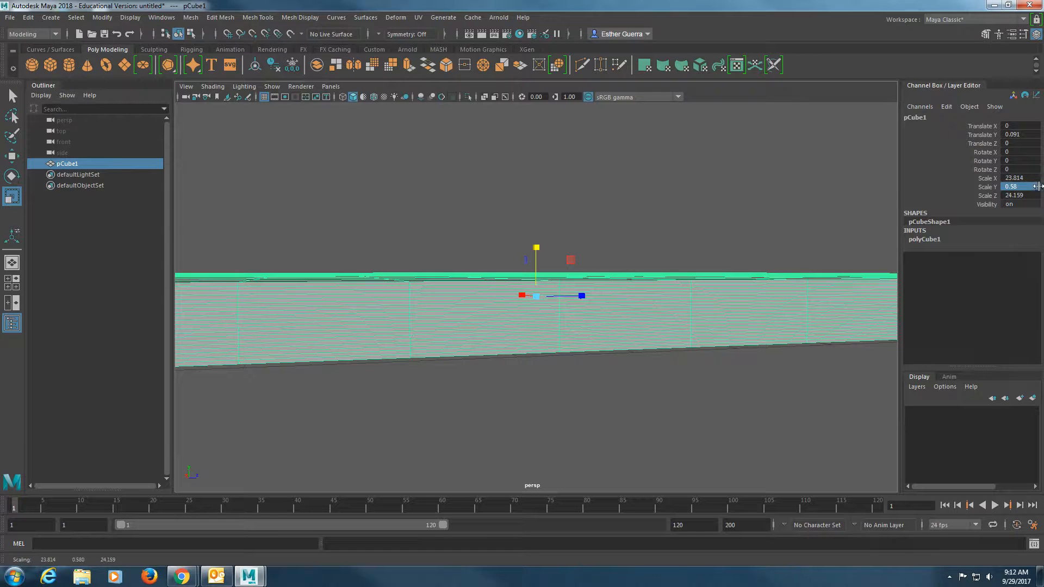
left_click_drag(540, 249, 490, 359)
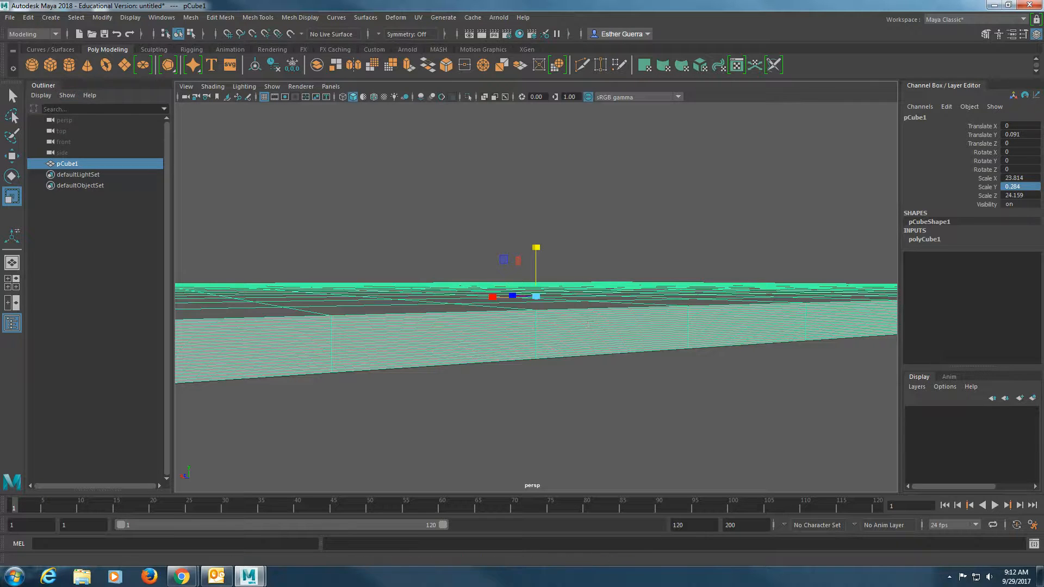
Step: Create a second polygon cube of size 1 with 10 width divisions
left_click(51, 17)
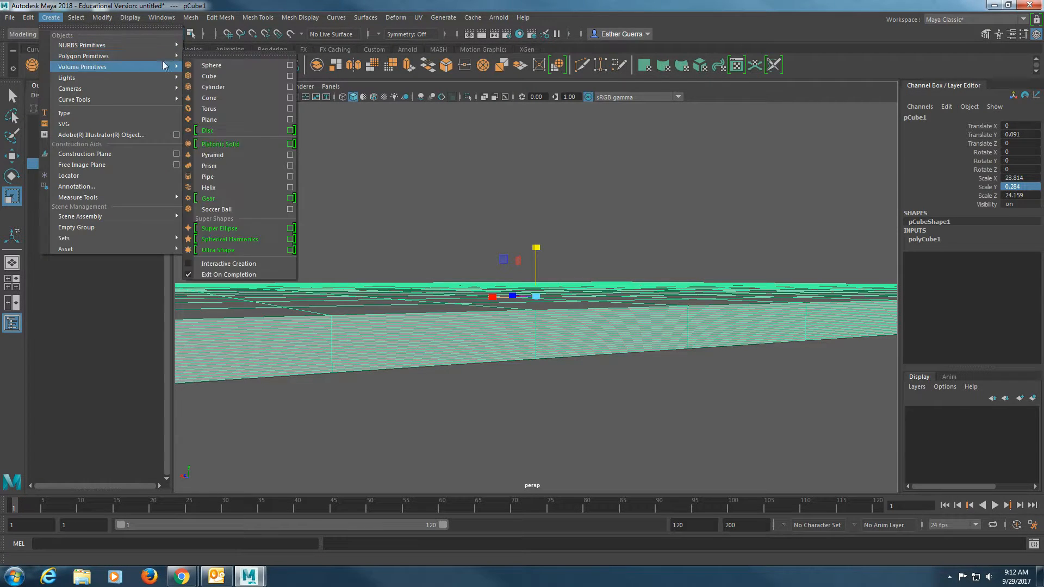
mouse_move(109, 56)
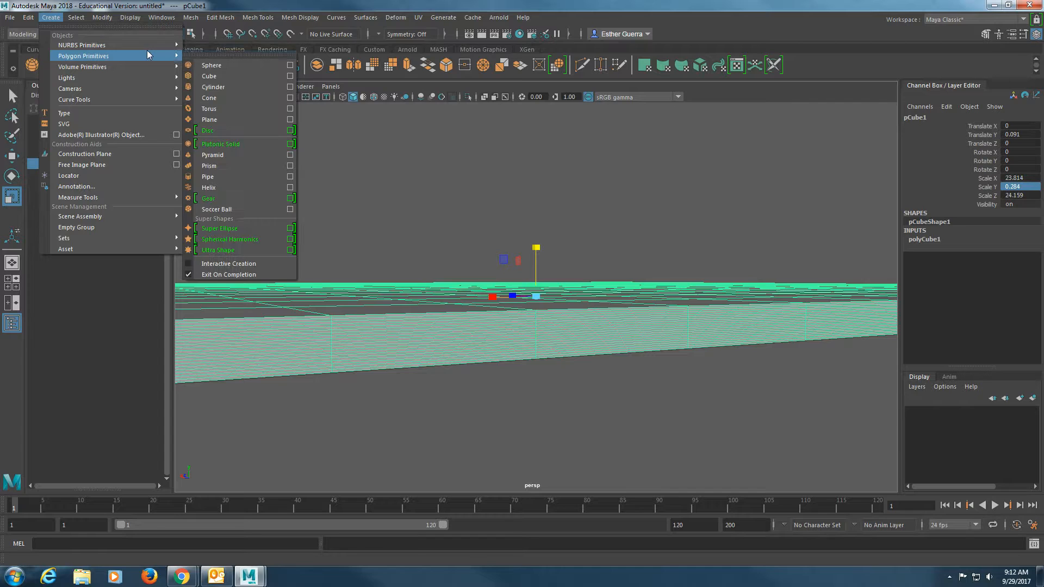
left_click(290, 76)
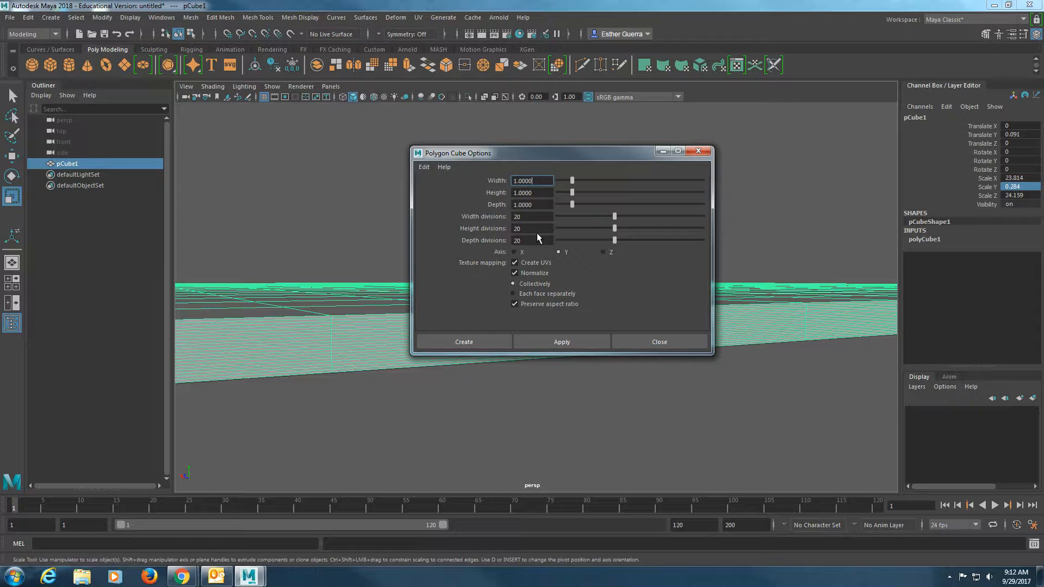
double_click(533, 217)
type("10")
left_click(444, 342)
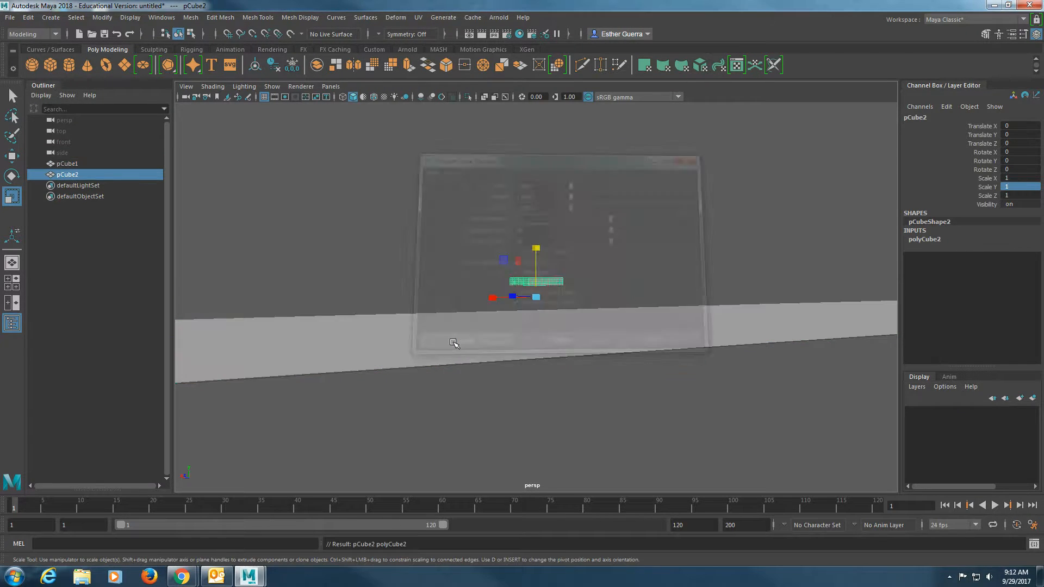
Step: Move the second cube straight up above the floor slab to a Translate Y of about 1.839
scroll(533, 257, "up", 4)
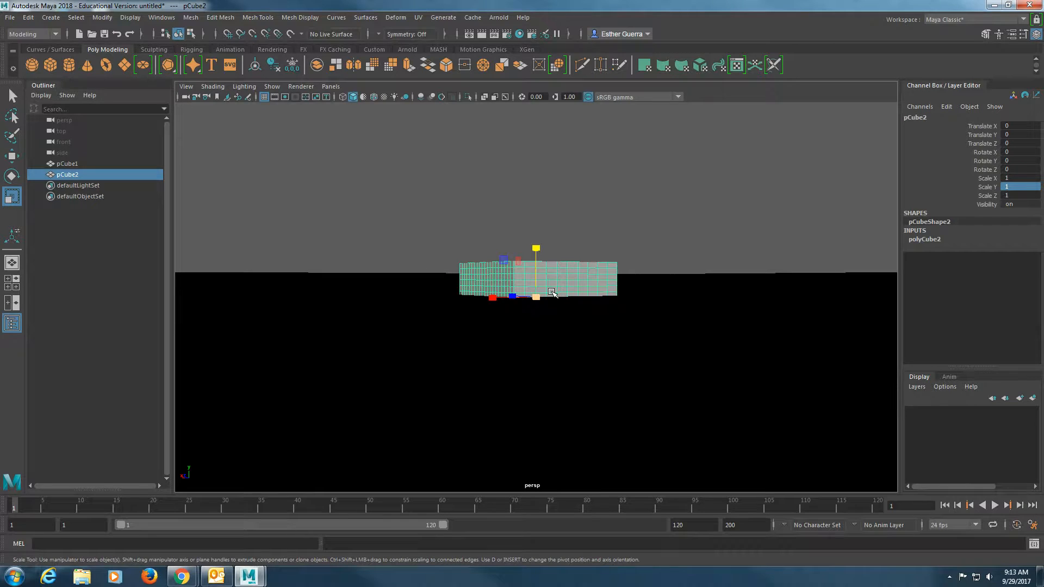
key("w")
left_click_drag(540, 249, 532, 190)
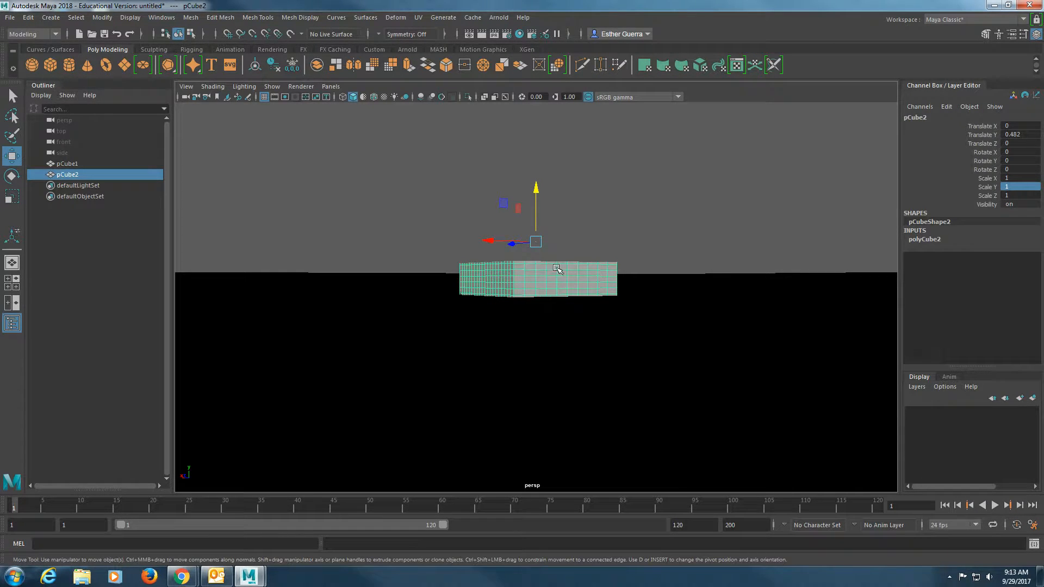
left_click_drag(537, 202, 359, 272)
right_click_drag(359, 272, 484, 249, "alt")
middle_click_drag(549, 190, 524, 348, "alt")
left_click_drag(524, 348, 460, 345, "alt")
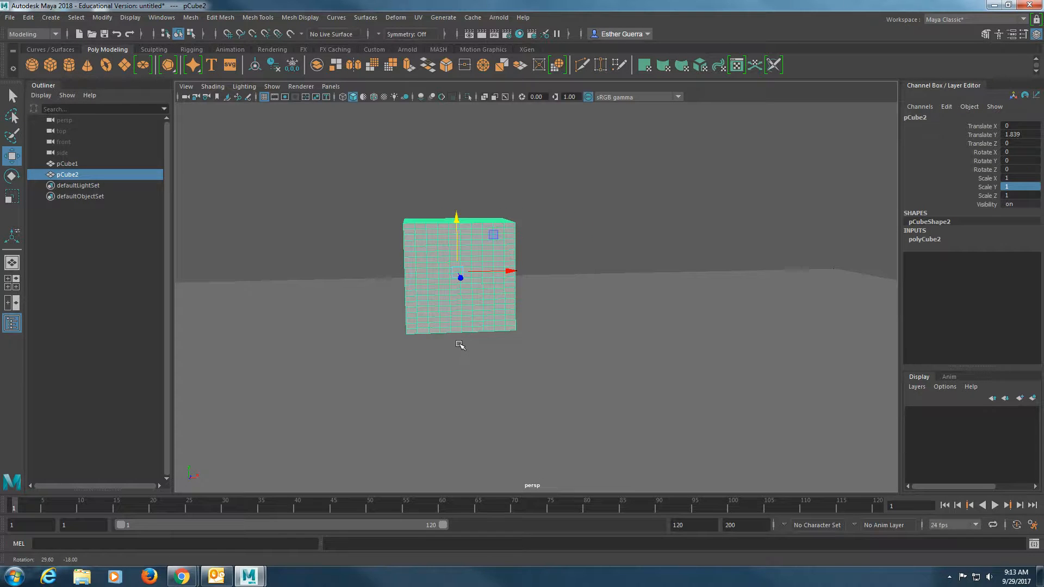
scroll(461, 285, "up", 5)
left_click_drag(615, 261, 642, 290, "alt")
left_click(680, 249)
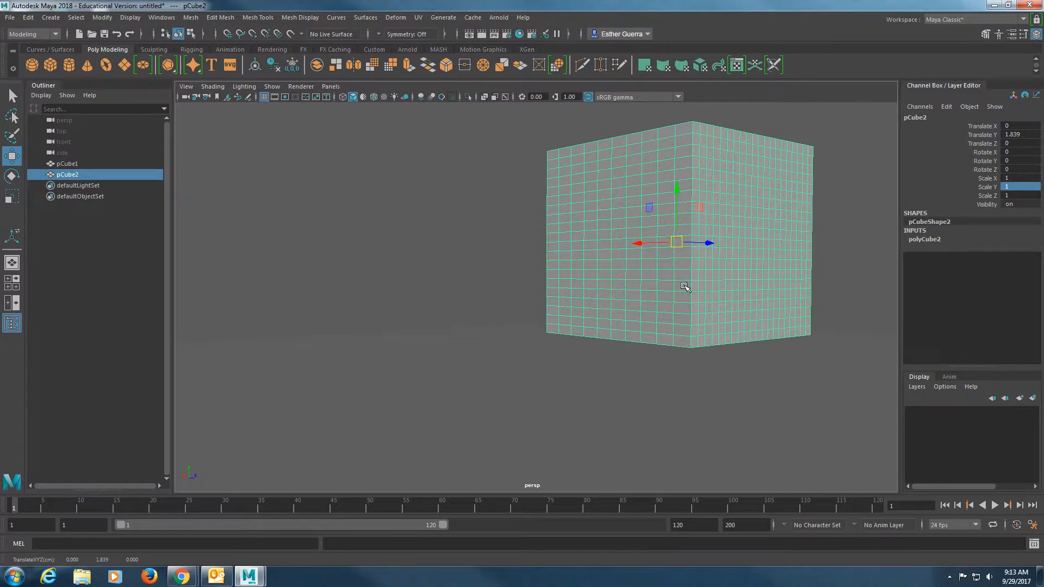
Step: Delete the second cube positioned above the floor slab
key("Delete")
left_click_drag(539, 300, 414, 338, "alt")
left_click_drag(521, 353, 523, 357, "alt")
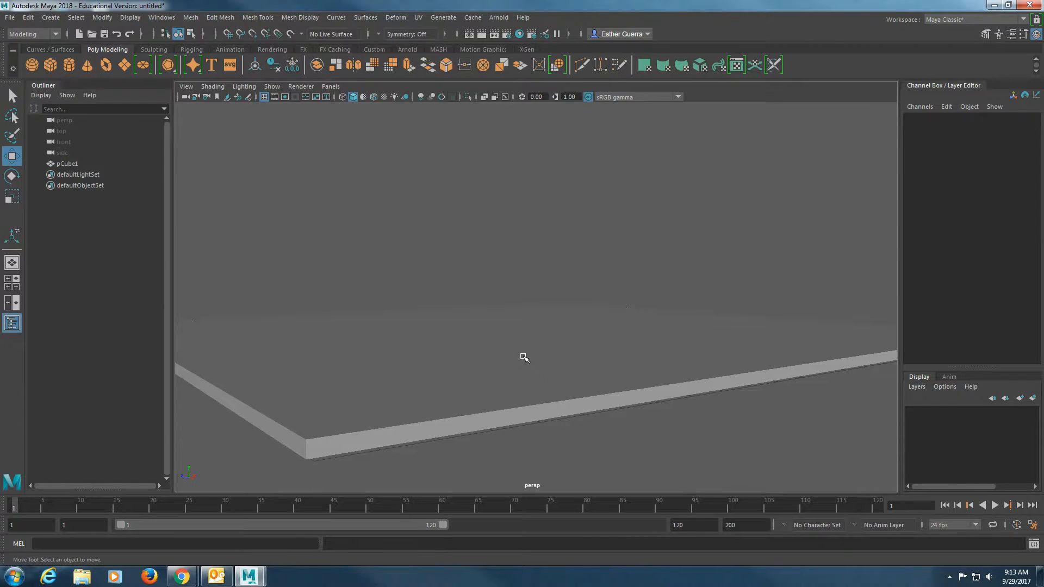
left_click(523, 356)
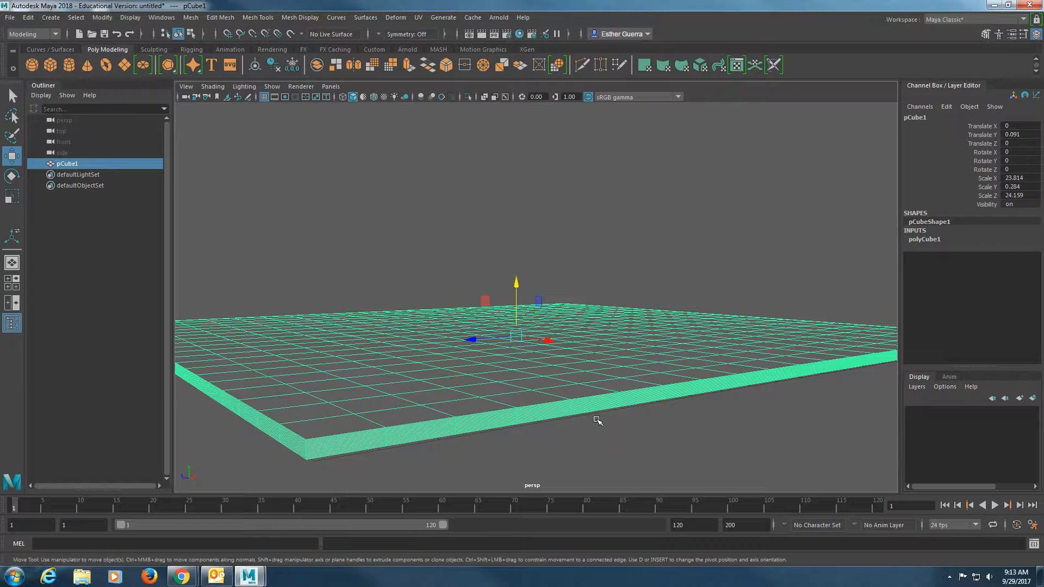
left_click(227, 19)
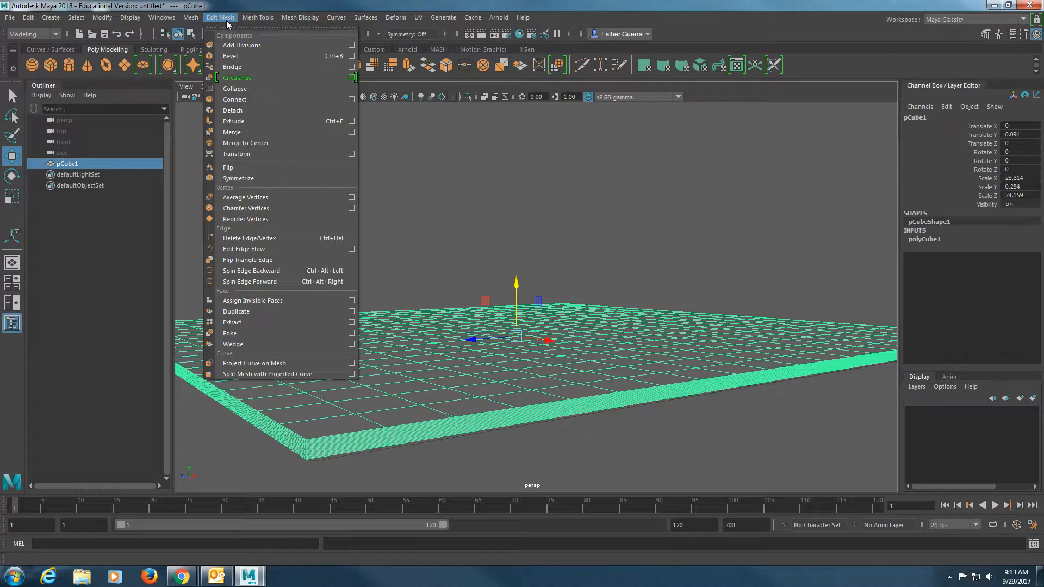
mouse_move(251, 16)
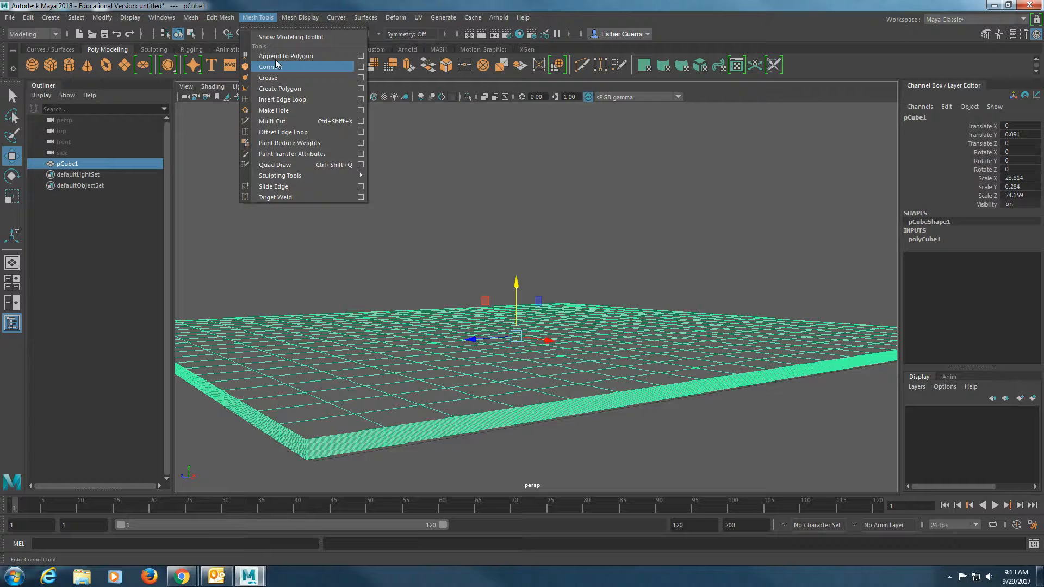
left_click(677, 261)
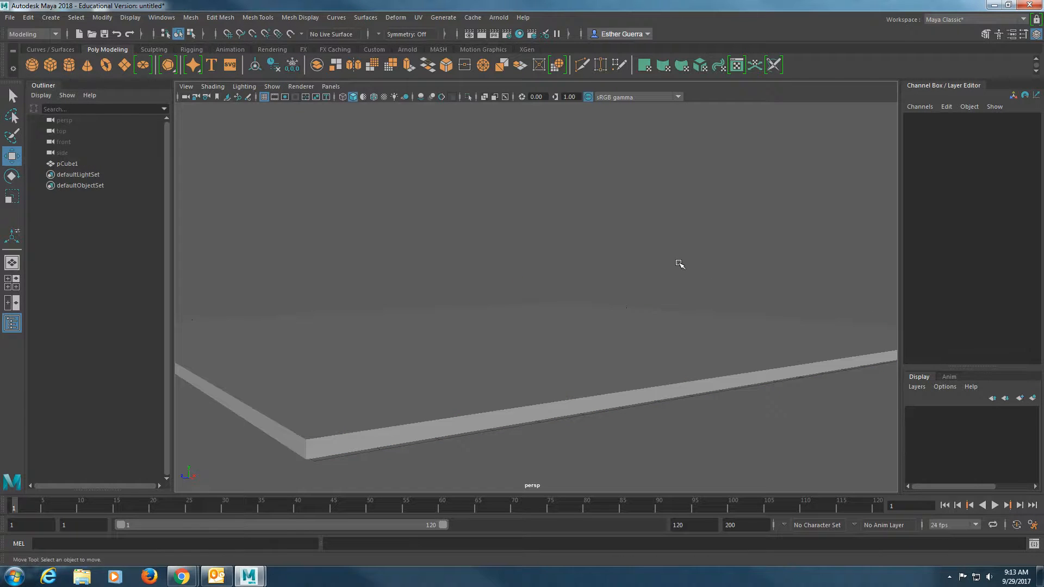
Step: Select the floor slab, activate the Sculpt Geometry Tool with its settings shown, and hide the channel box
scroll(549, 338, "down", 1)
left_click(548, 338)
scroll(589, 340, "down", 2)
left_click_drag(649, 393, 544, 385, "alt")
scroll(580, 385, "up", 3)
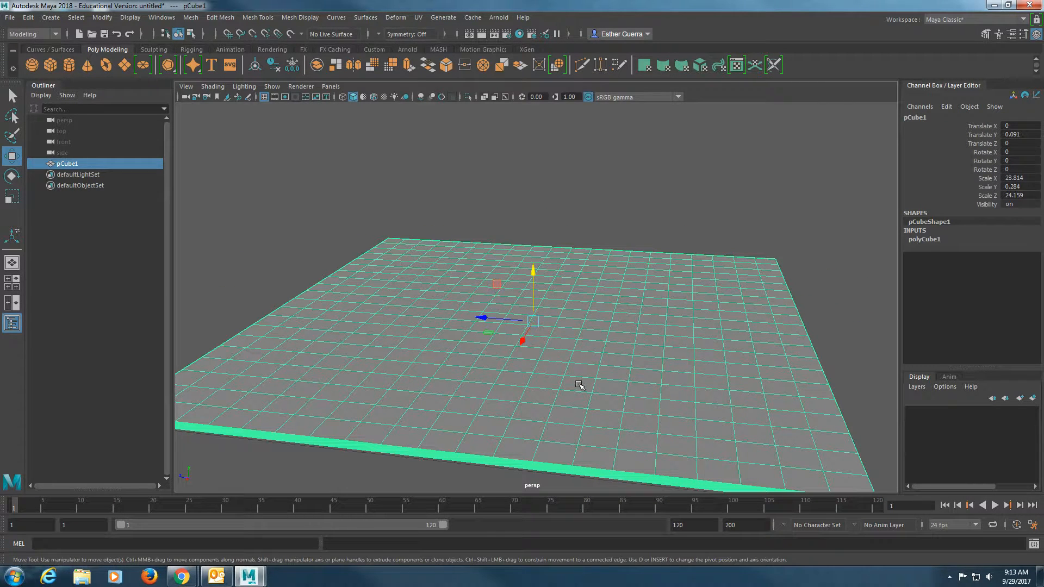
scroll(574, 361, "up", 2)
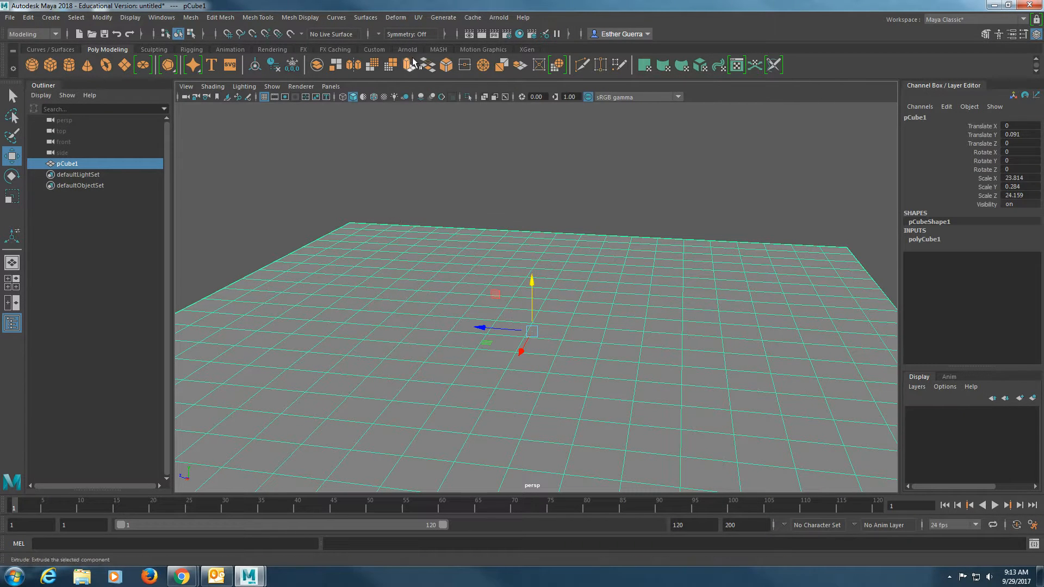
left_click(387, 18)
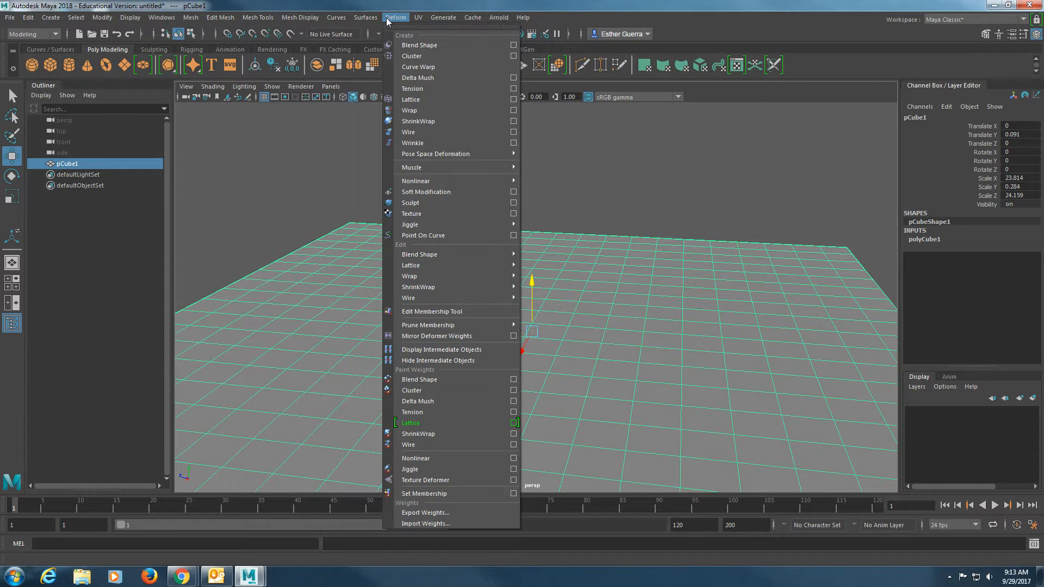
mouse_move(358, 21)
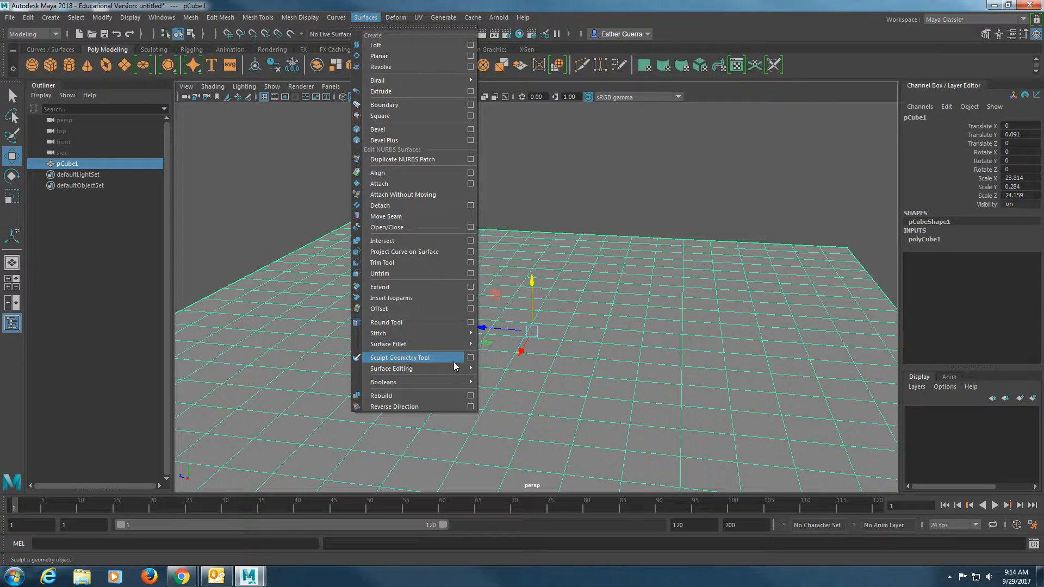
left_click(471, 358)
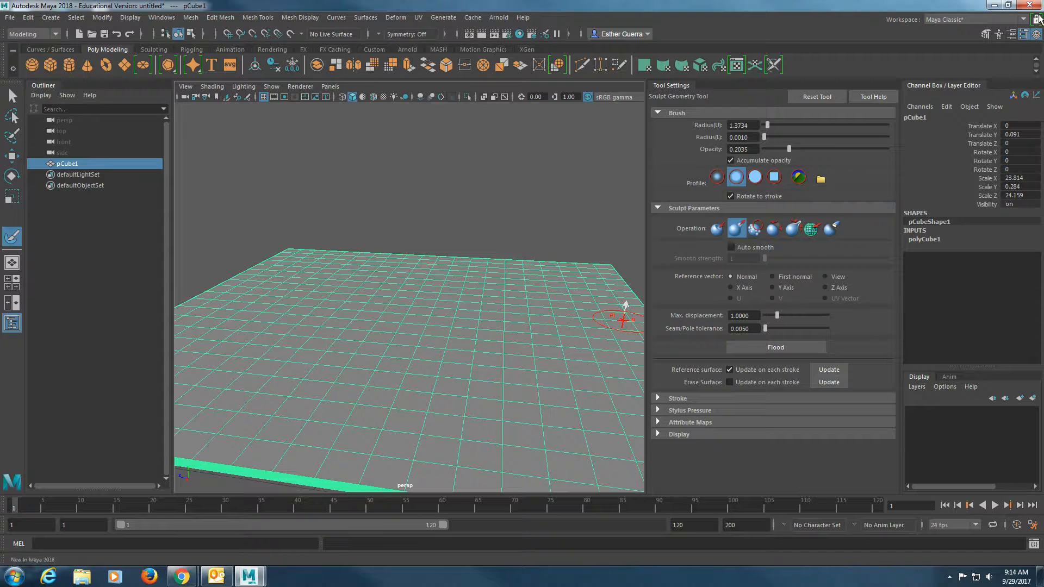
left_click(1036, 35)
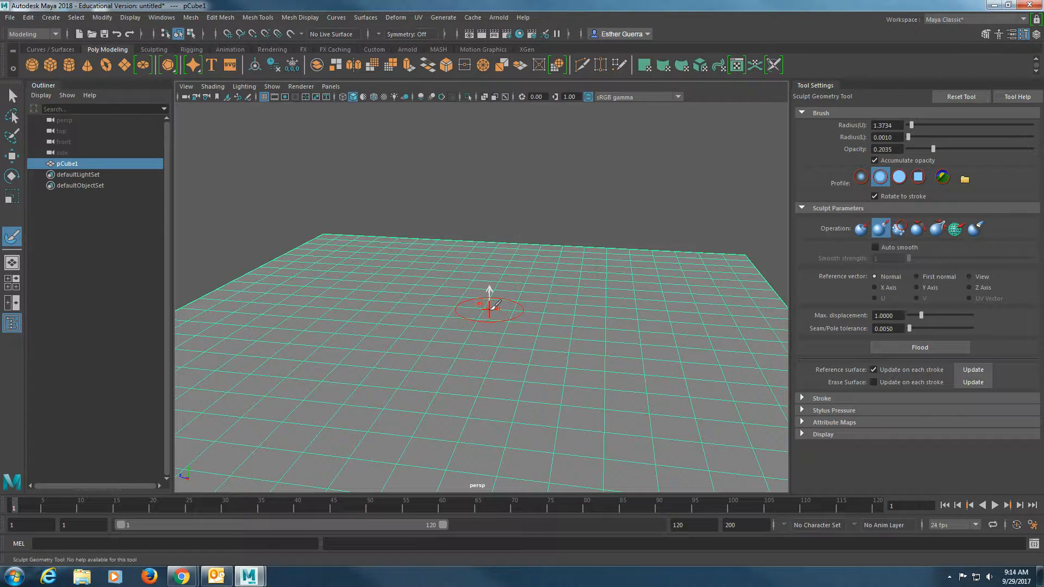
Step: Lower the sculpt brush opacity to about 0.04, choose the Push operation and paint a short test stroke on the slab's top
left_click_drag(543, 350, 343, 372, "alt")
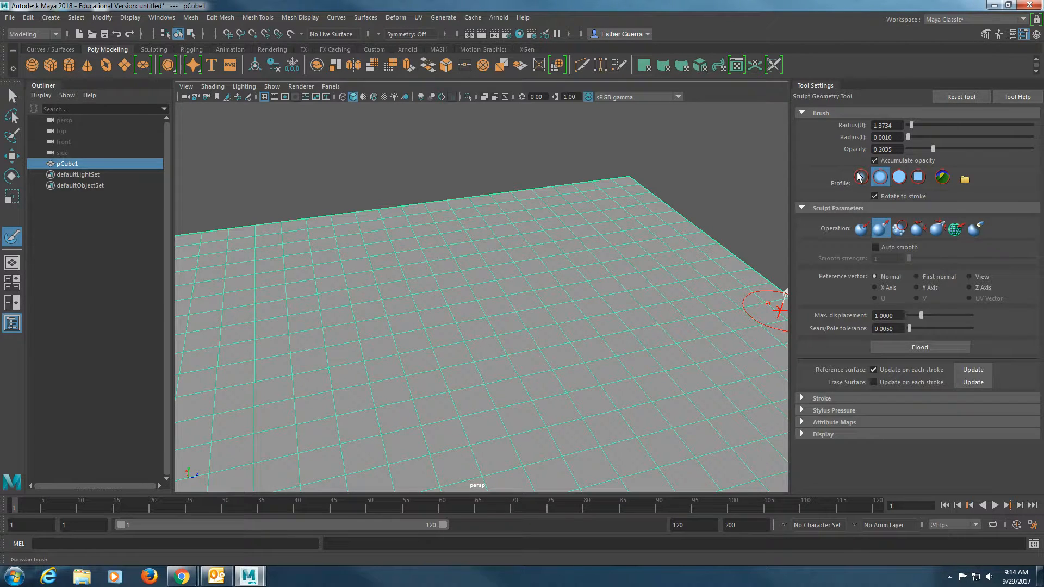
left_click(921, 149)
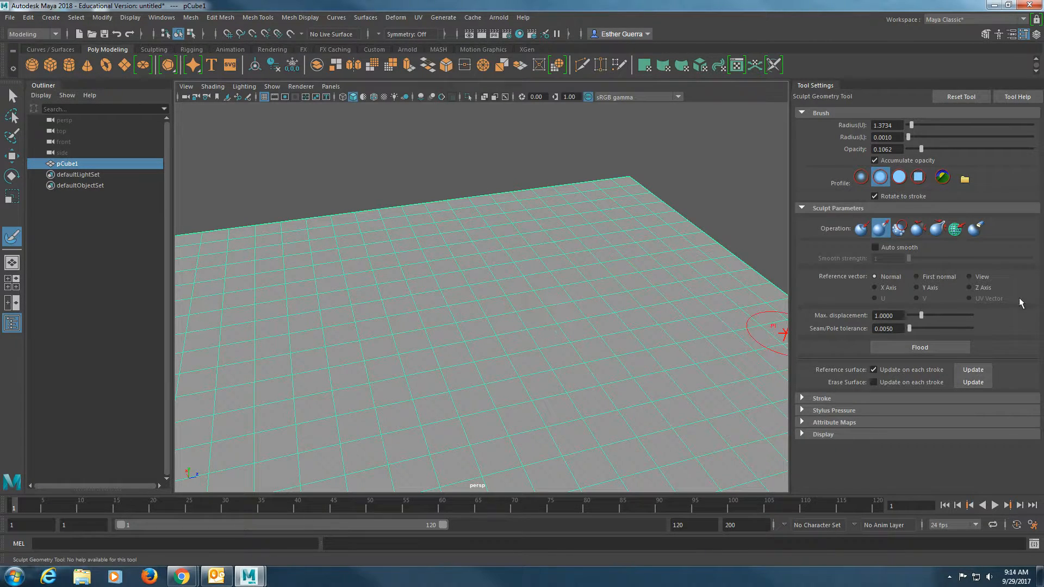
left_click(861, 229)
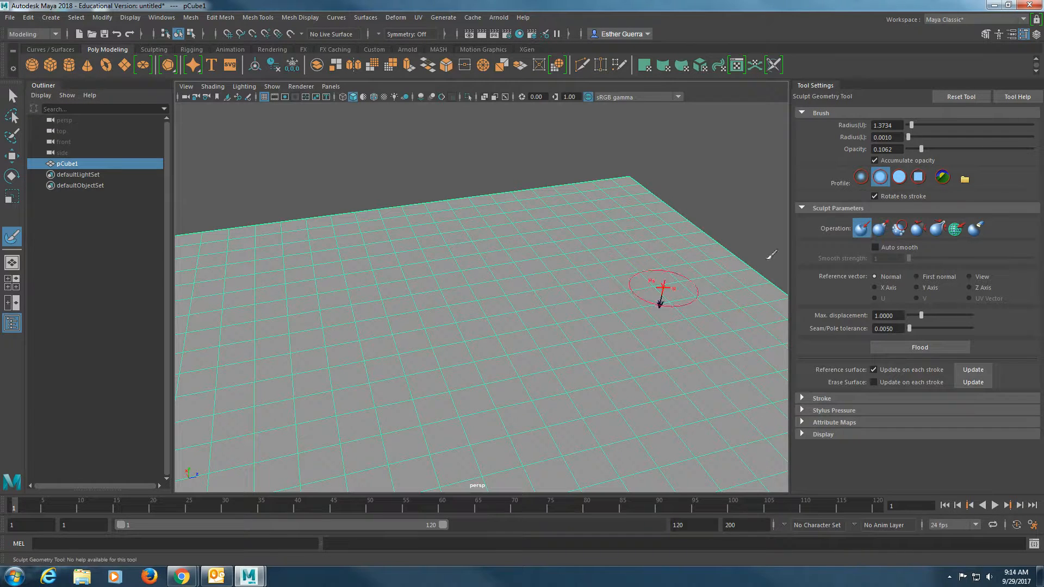
left_click(914, 149)
left_click_drag(595, 298, 604, 296)
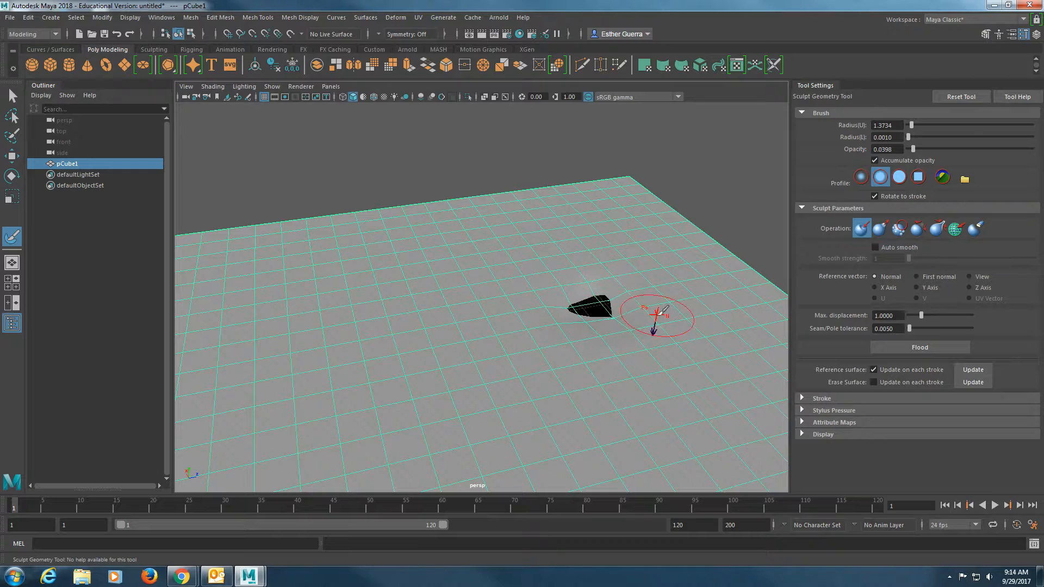
Step: Undo the last Push brush strokes on the slab's top surface
key("ctrl+z")
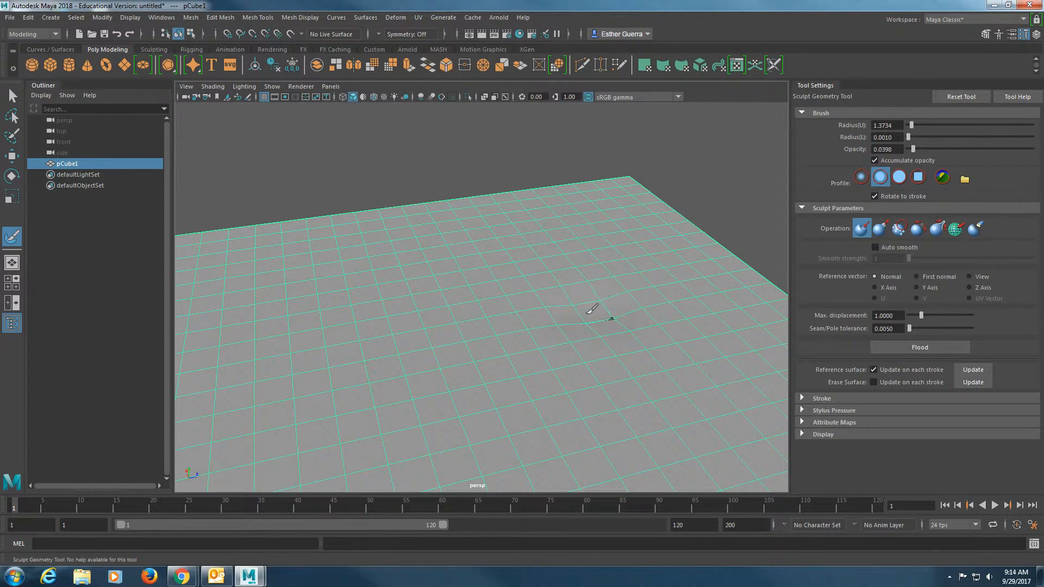
left_click_drag(655, 331, 572, 274, "alt")
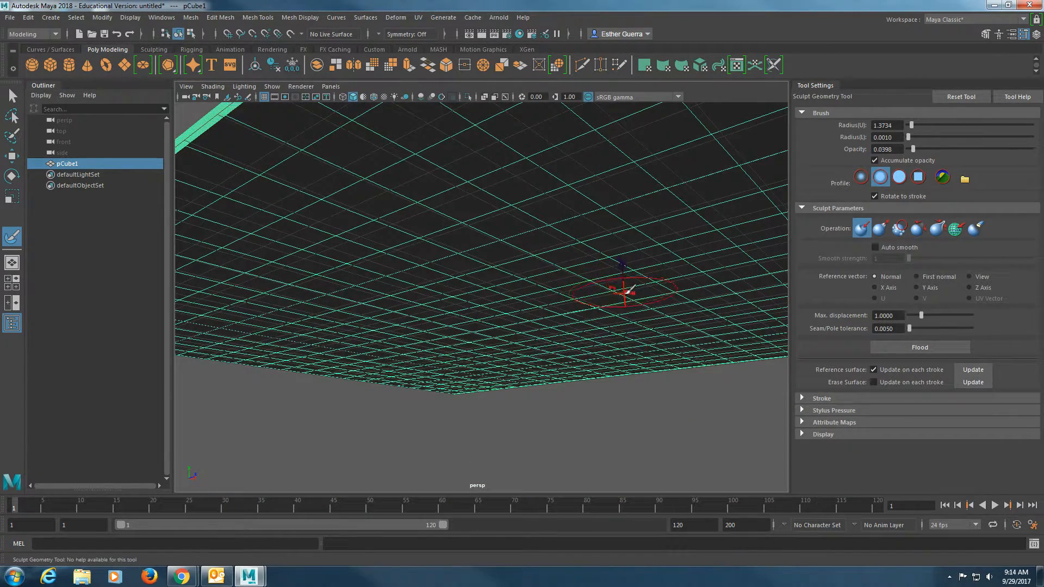
left_click_drag(641, 299, 679, 354, "alt")
key("ctrl+z")
Step: Raise broad hills on one side of the slab using the Pull operation with a brush radius of about 3.32
left_click(880, 229)
mouse_move(647, 375)
left_mouse_down("alt")
mouse_move(634, 327)
mouse_move(629, 345)
mouse_move(723, 360)
mouse_move(657, 356)
mouse_move(614, 313)
left_mouse_up("alt")
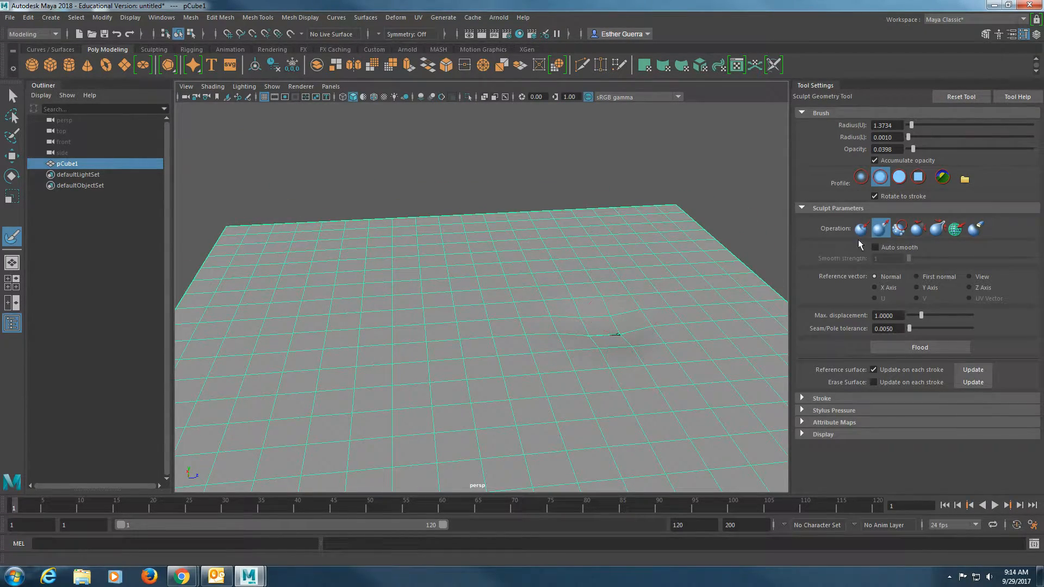
left_click_drag(758, 337, 670, 276, "alt")
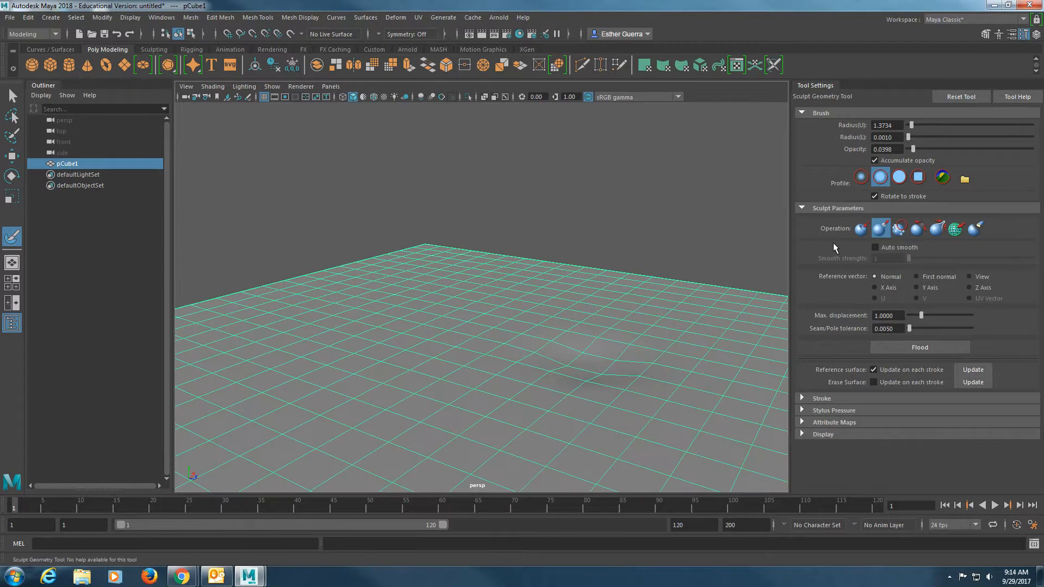
left_click(881, 230)
mouse_move(325, 330)
left_mouse_down()
mouse_move(356, 330)
mouse_move(396, 260)
mouse_move(375, 283)
mouse_move(399, 305)
mouse_move(431, 262)
mouse_move(416, 250)
mouse_move(423, 245)
mouse_move(413, 249)
mouse_move(411, 213)
mouse_move(419, 229)
mouse_move(505, 234)
mouse_move(521, 266)
mouse_move(512, 289)
mouse_move(563, 296)
mouse_move(541, 305)
mouse_move(576, 311)
mouse_move(477, 233)
mouse_move(408, 214)
left_mouse_up()
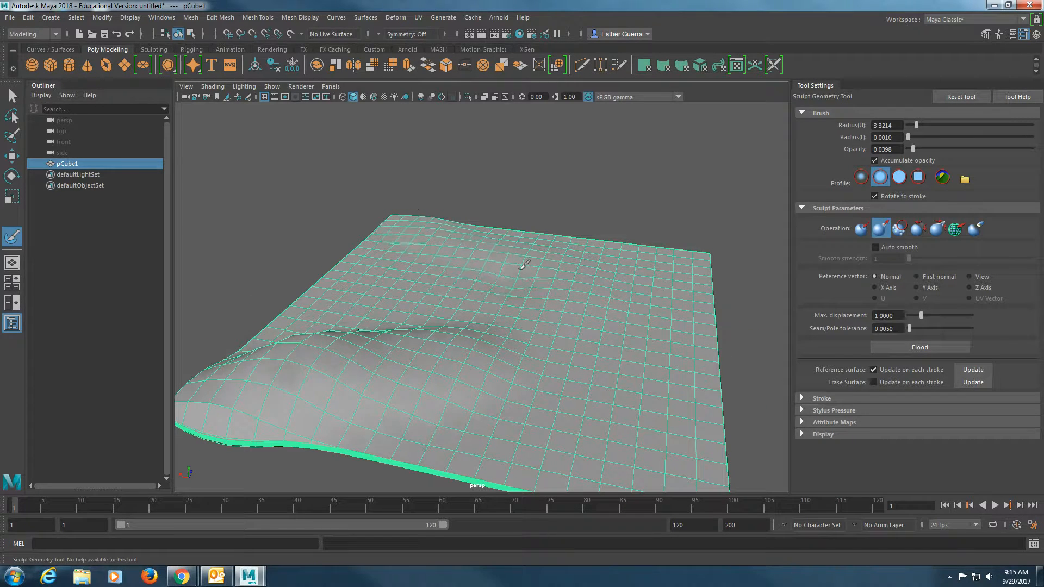
Step: Pull up another hill near the slab's opposite edge and reduce the brush radius to about 0.92
mouse_move(666, 421)
left_mouse_down()
mouse_move(669, 306)
mouse_move(669, 328)
mouse_move(673, 317)
mouse_move(669, 298)
mouse_move(634, 283)
mouse_move(645, 277)
mouse_move(655, 293)
mouse_move(623, 295)
mouse_move(652, 274)
mouse_move(643, 277)
left_mouse_up()
key("b")
key("b")
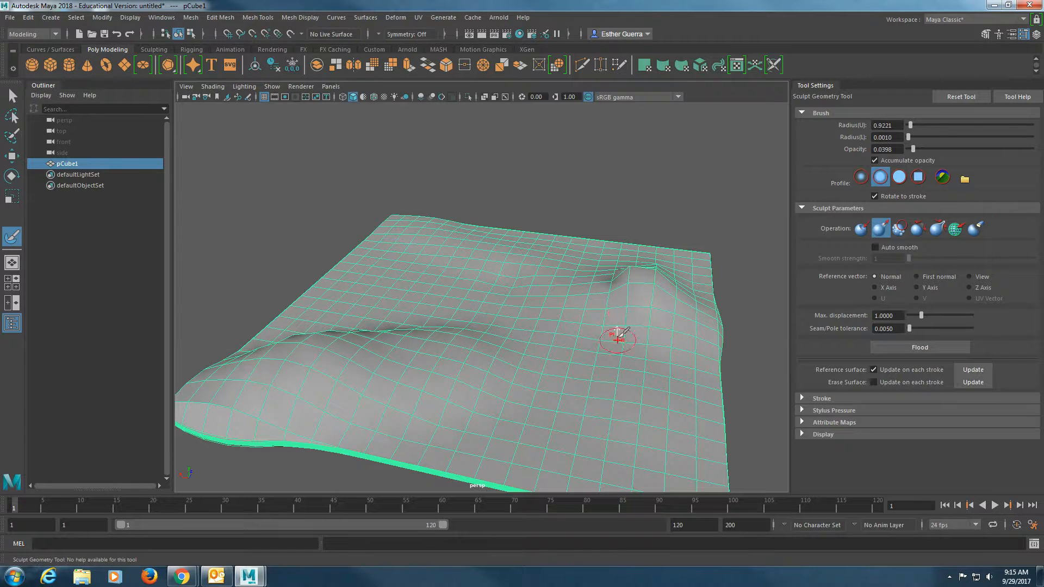
mouse_move(544, 297)
left_mouse_down("alt")
mouse_move(485, 292)
mouse_move(483, 353)
left_mouse_up("alt")
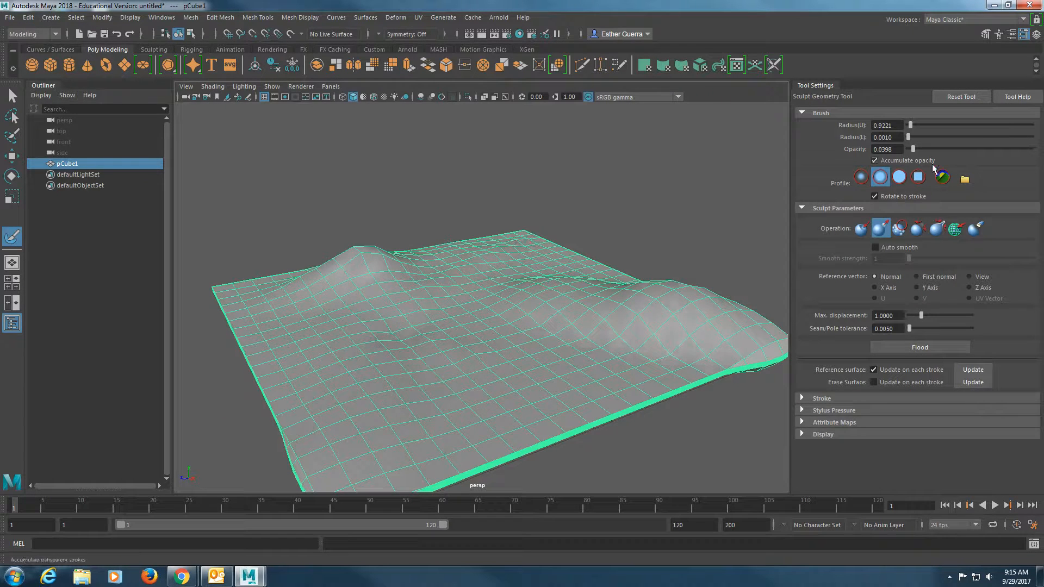
Step: Increase the brush opacity to about 0.2 and pull narrow ridges across the terrain between the hills
left_click(933, 149)
mouse_move(546, 272)
left_mouse_down()
mouse_move(489, 304)
mouse_move(462, 375)
mouse_move(399, 416)
left_mouse_up()
mouse_move(560, 281)
left_mouse_down("alt")
mouse_move(480, 298)
mouse_move(614, 366)
left_mouse_up("alt")
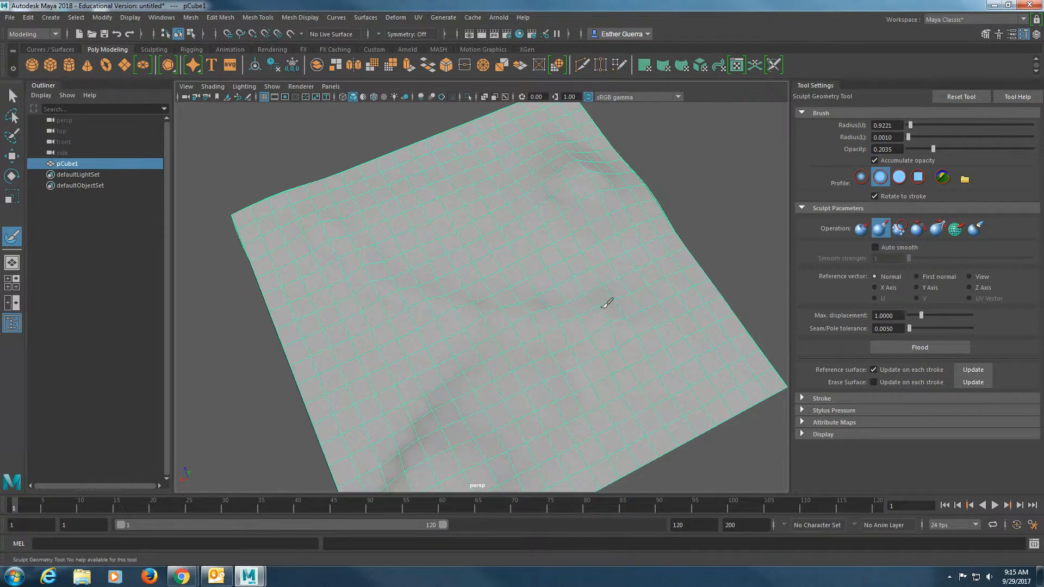
mouse_move(564, 145)
left_mouse_down("alt")
mouse_move(536, 310)
mouse_move(512, 198)
left_mouse_up("alt")
mouse_move(491, 338)
left_mouse_down("alt")
mouse_move(335, 294)
mouse_move(277, 296)
left_mouse_up("alt")
Step: Pull additional small peaks and ridges along the terrain's lower areas and edge
scroll(494, 327, "up", 4)
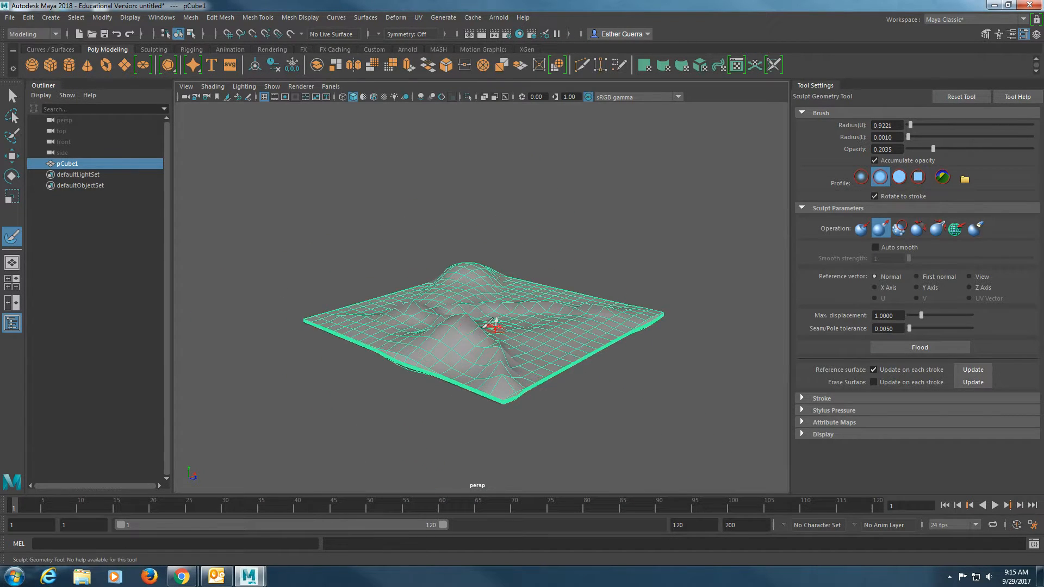
mouse_move(563, 347)
left_mouse_down()
mouse_move(647, 344)
mouse_move(713, 325)
mouse_move(575, 401)
left_mouse_up()
mouse_move(563, 284)
left_mouse_down()
mouse_move(542, 279)
mouse_move(568, 284)
left_mouse_up()
left_click_drag(643, 305, 624, 310, "alt")
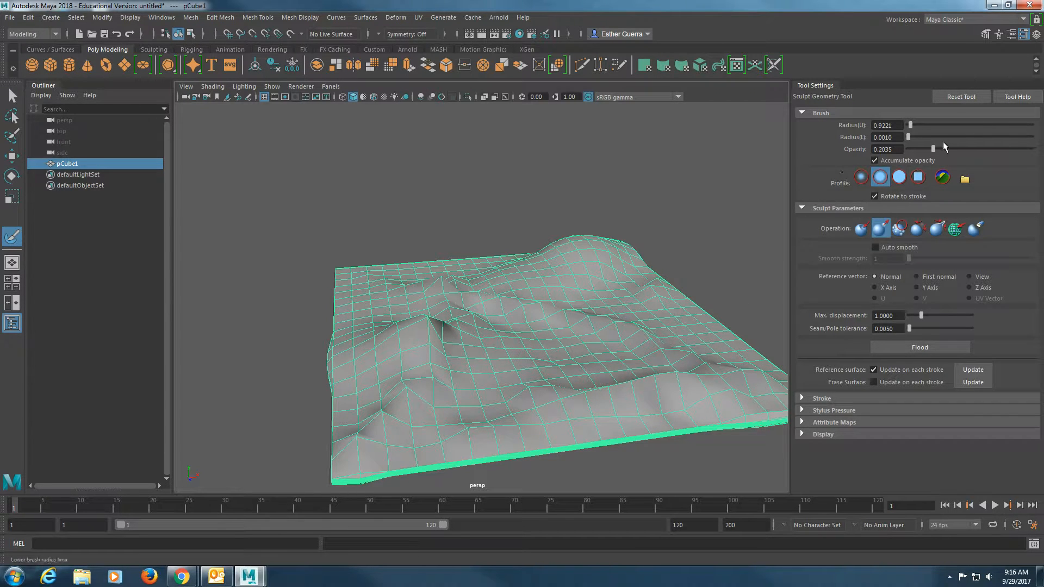
mouse_move(486, 365)
left_mouse_down("alt")
mouse_move(571, 371)
mouse_move(554, 380)
left_mouse_up("alt")
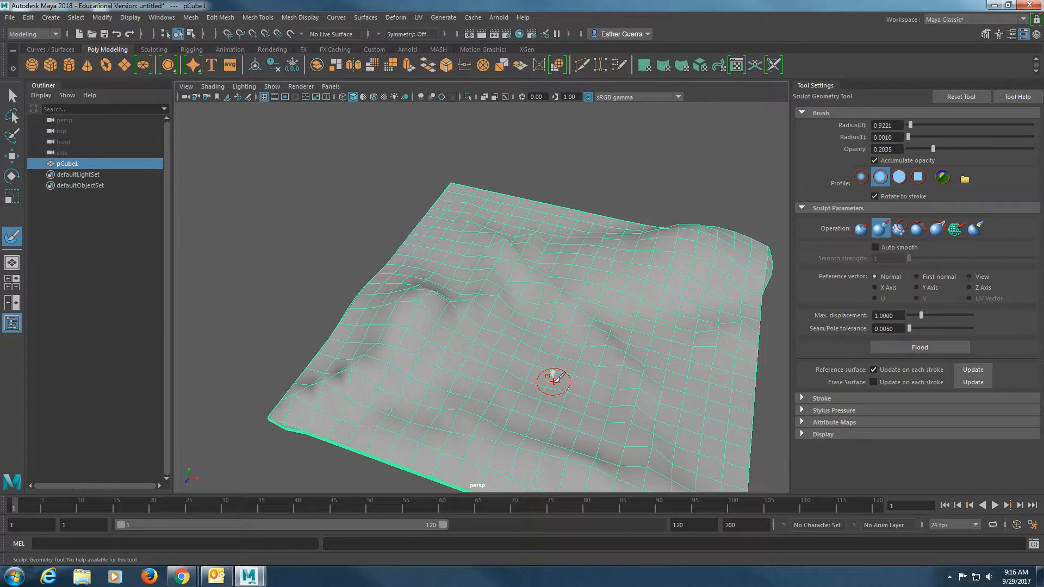
scroll(528, 378, "up", 3)
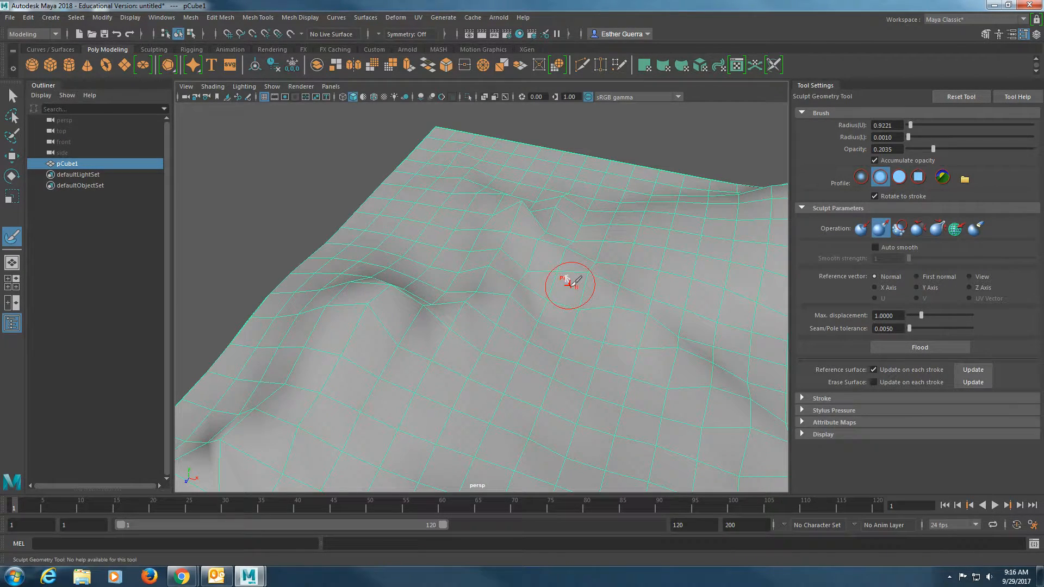
key("w")
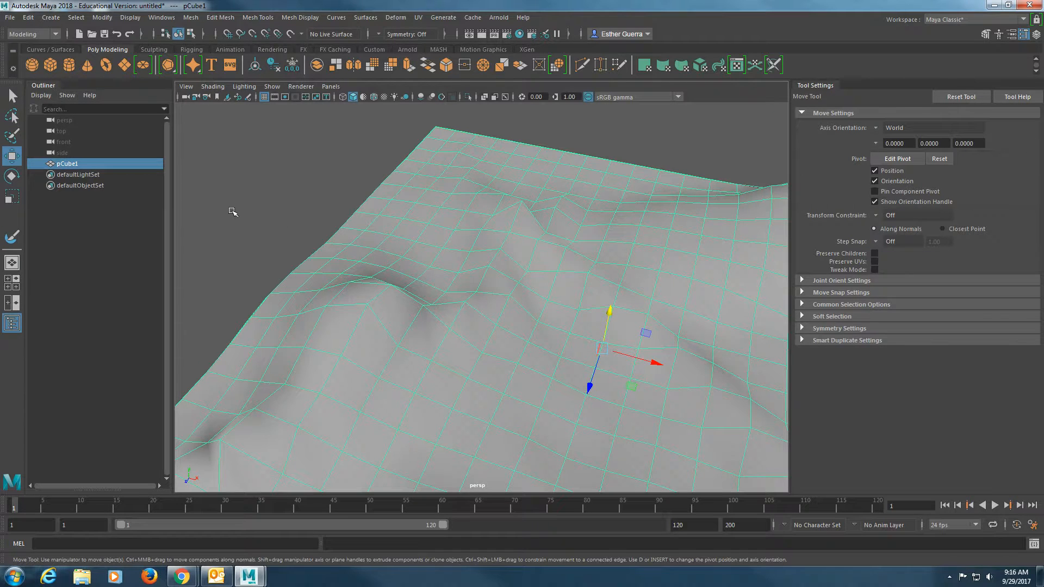
left_click(232, 209)
scroll(563, 303, "down", 3)
mouse_move(564, 303)
left_mouse_down("alt")
mouse_move(532, 277)
mouse_move(415, 291)
mouse_move(364, 321)
mouse_move(391, 344)
left_mouse_up("alt")
left_click(391, 344)
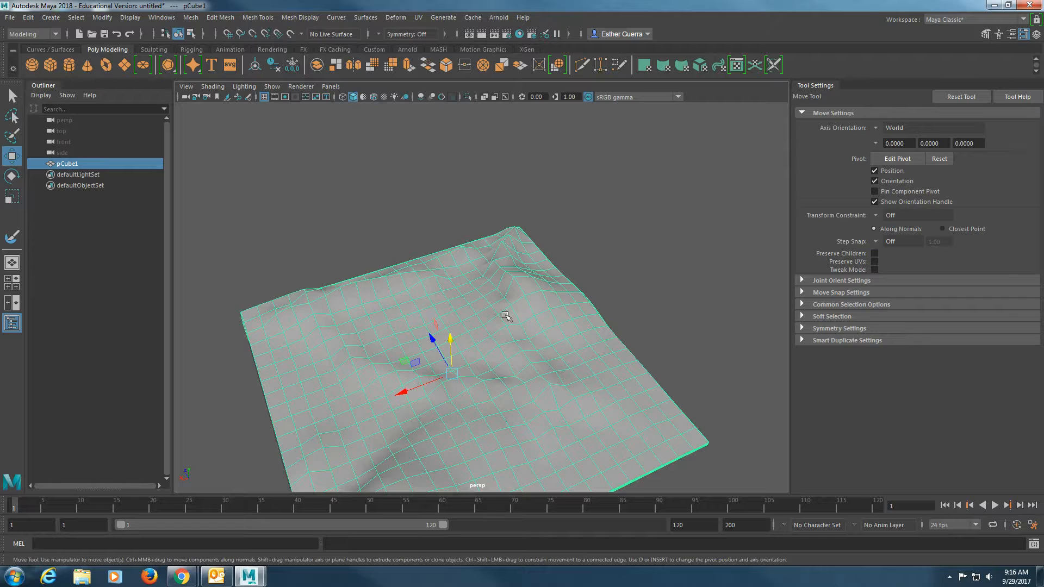
Step: Resume the Sculpt Geometry Tool with the Pull operation and raise a ridge along the terrain's flat side edge
left_click(13, 243)
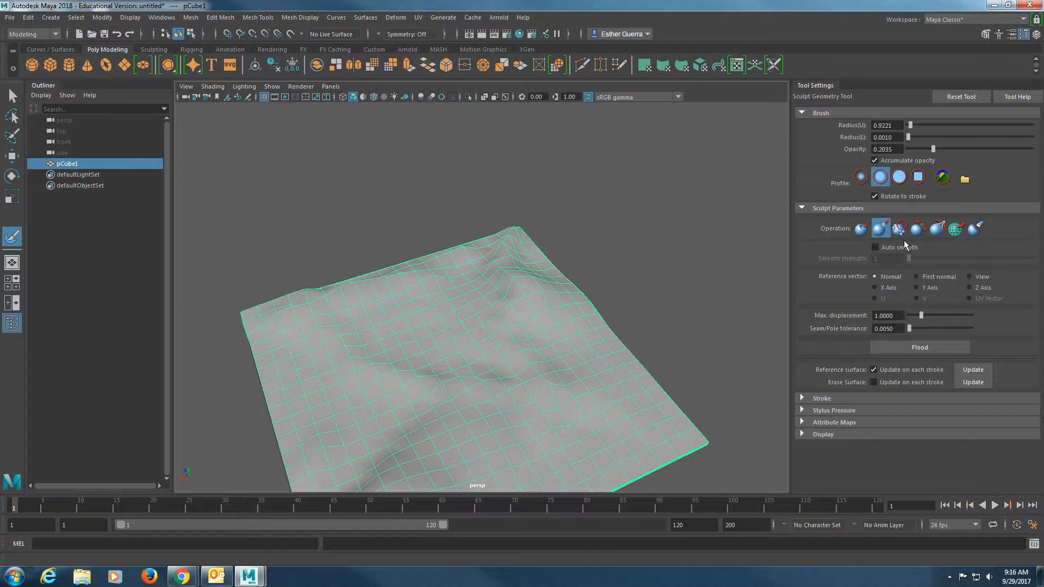
left_click(882, 230)
mouse_move(309, 424)
left_mouse_down()
mouse_move(320, 366)
mouse_move(411, 376)
mouse_move(357, 378)
mouse_move(307, 352)
left_mouse_up()
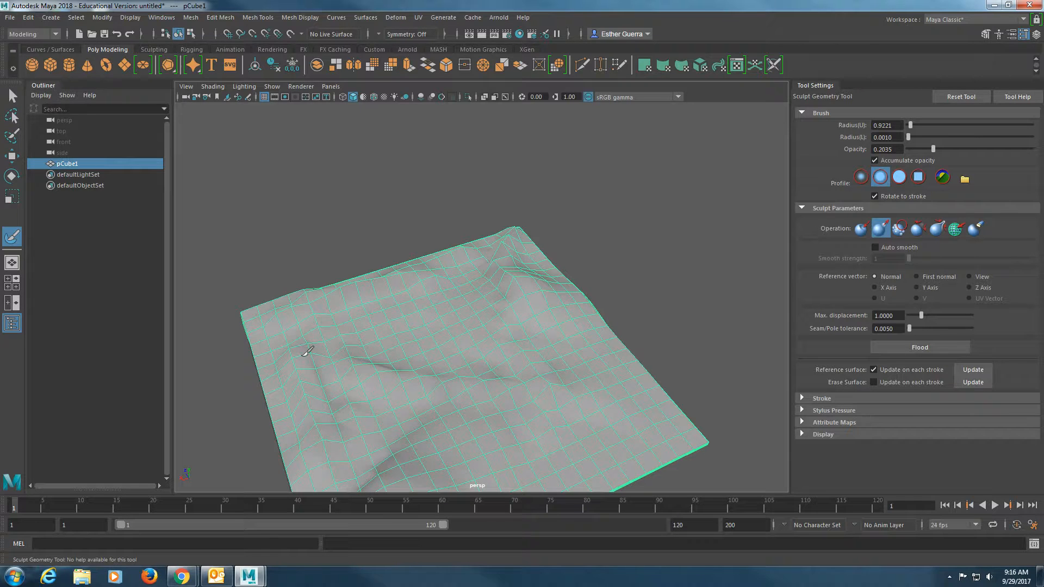
mouse_move(693, 435)
left_mouse_down("alt")
mouse_move(559, 396)
mouse_move(415, 373)
mouse_move(508, 361)
left_mouse_up("alt")
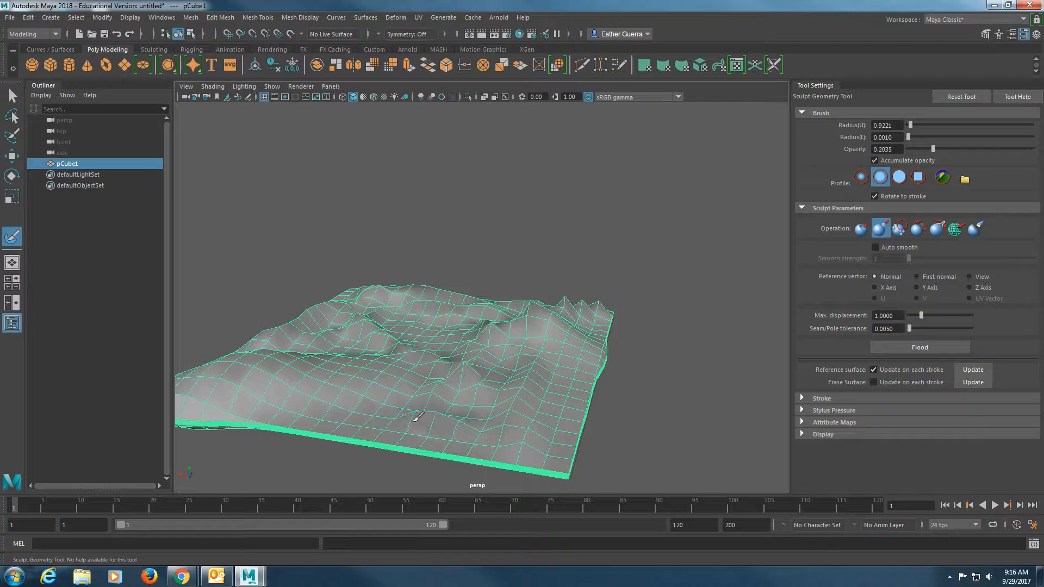
Step: Lower the brush opacity, adjust the brush radius and paint softer Pull strokes over the terrain, finishing with the Move tool active
left_click(914, 149)
key("b")
left_click_drag(375, 331, 400, 334)
mouse_move(399, 376)
left_mouse_down()
mouse_move(403, 363)
mouse_move(403, 382)
mouse_move(361, 387)
mouse_move(471, 353)
mouse_move(540, 398)
mouse_move(536, 421)
mouse_move(525, 386)
mouse_move(531, 422)
left_mouse_up()
key("w")
Step: Switch the terrain mesh to edge component mode around the jagged corner peaks
left_click(701, 427)
scroll(655, 397, "up", 3)
mouse_move(652, 394)
left_mouse_down("alt")
mouse_move(492, 401)
mouse_move(400, 380)
mouse_move(223, 374)
mouse_move(154, 424)
mouse_move(247, 419)
mouse_move(320, 384)
mouse_move(435, 373)
mouse_move(424, 432)
mouse_move(473, 357)
mouse_move(702, 454)
left_mouse_up("alt")
left_click(434, 376)
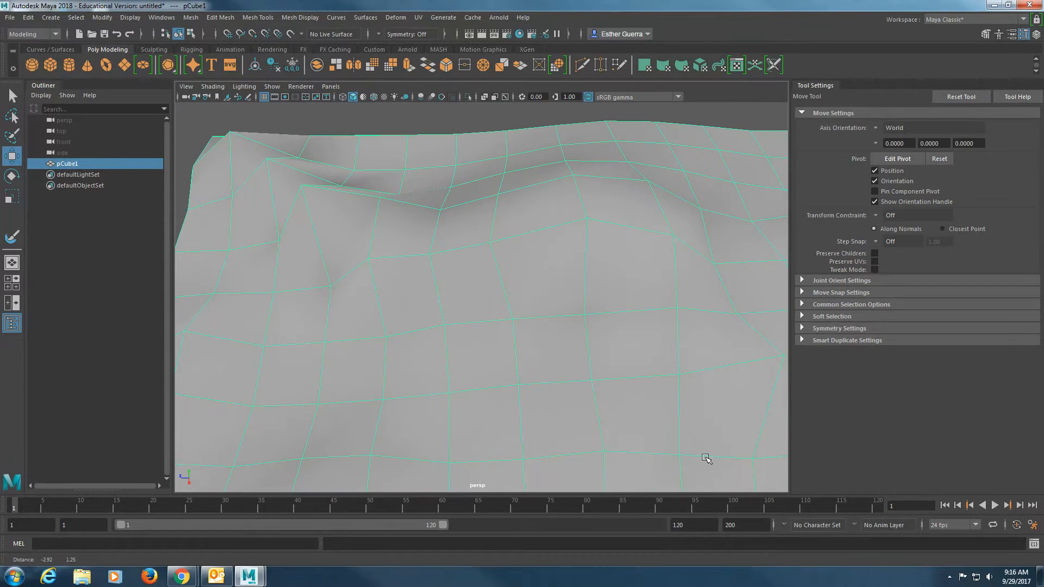
right_click(258, 173)
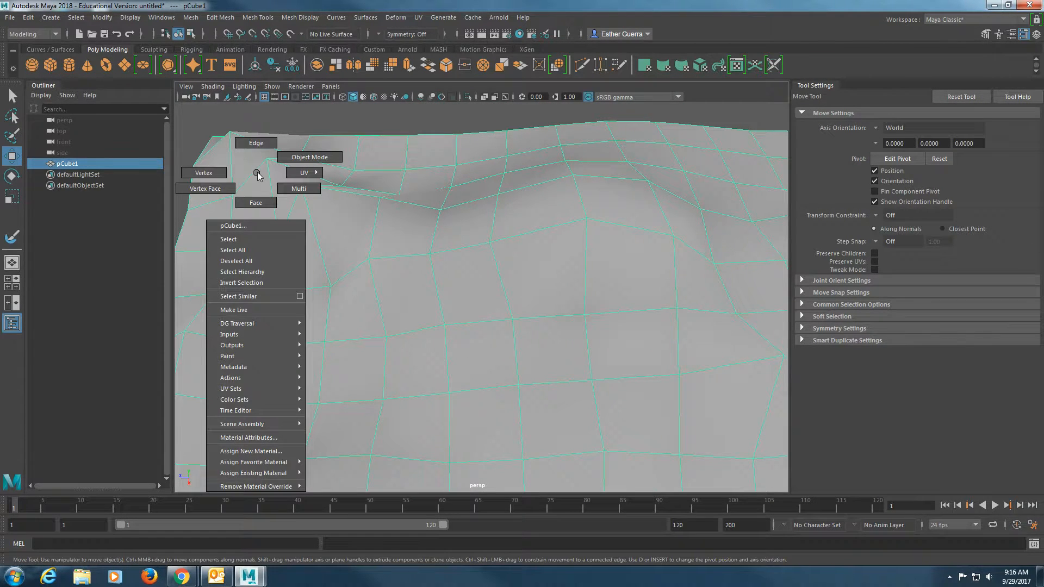
left_click(256, 143)
Step: Select the edges outlining the jagged corner peaks and the connected ridge line running across the terrain
left_click(244, 173)
left_click(249, 175, "shift")
left_click(277, 193, "shift")
left_click(292, 202, "shift")
left_click(324, 193, "shift")
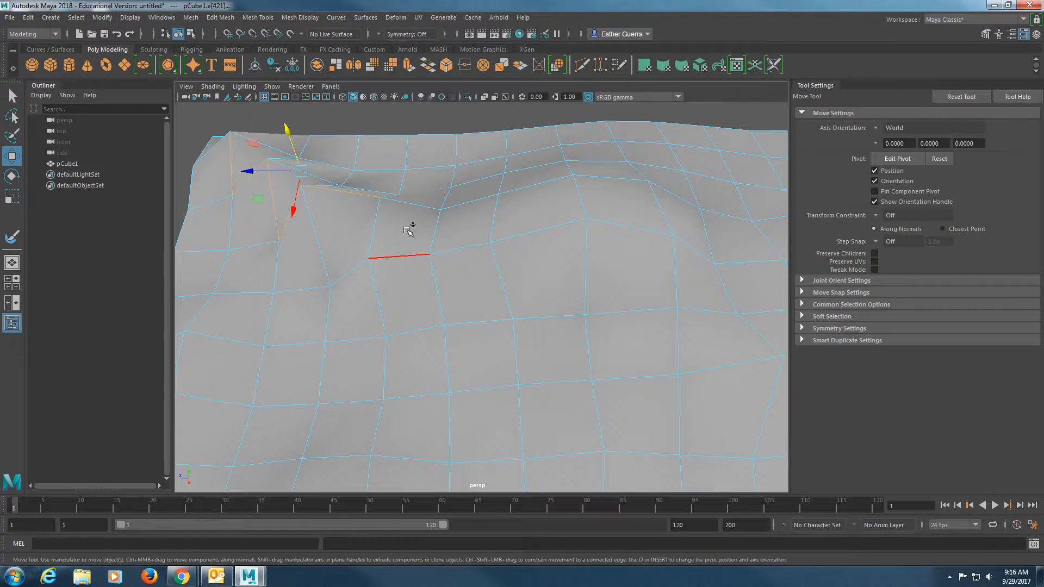
left_click(375, 232, "shift")
left_click(409, 250, "shift")
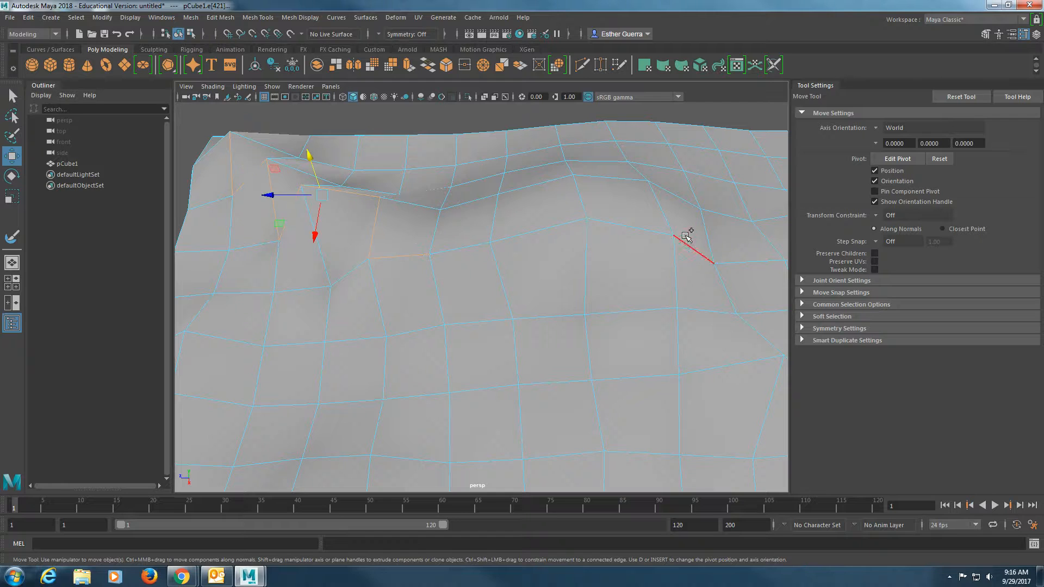
double_click(668, 234, "shift")
left_click(743, 268, "shift")
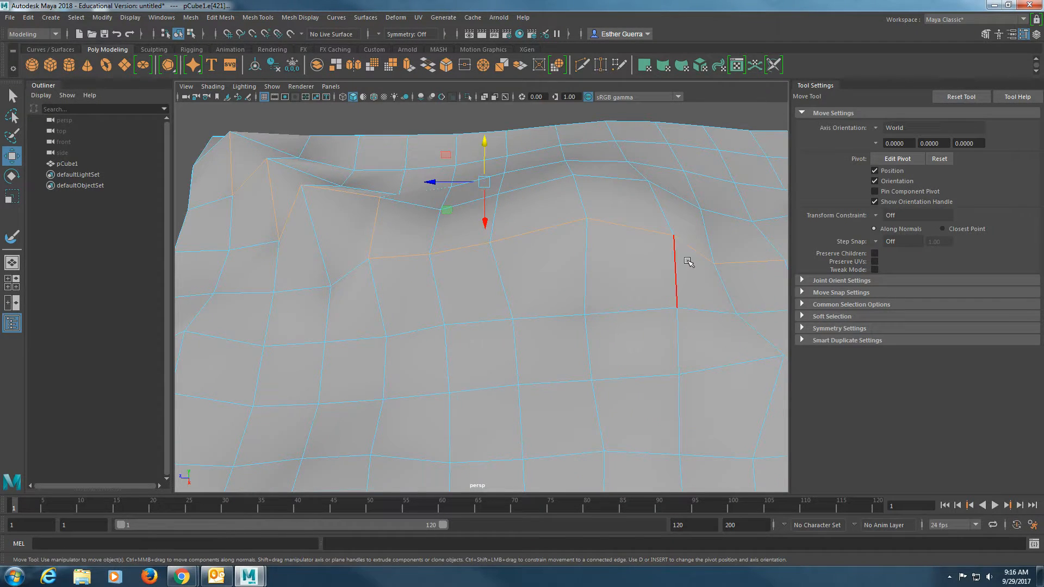
scroll(680, 264, "down", 3)
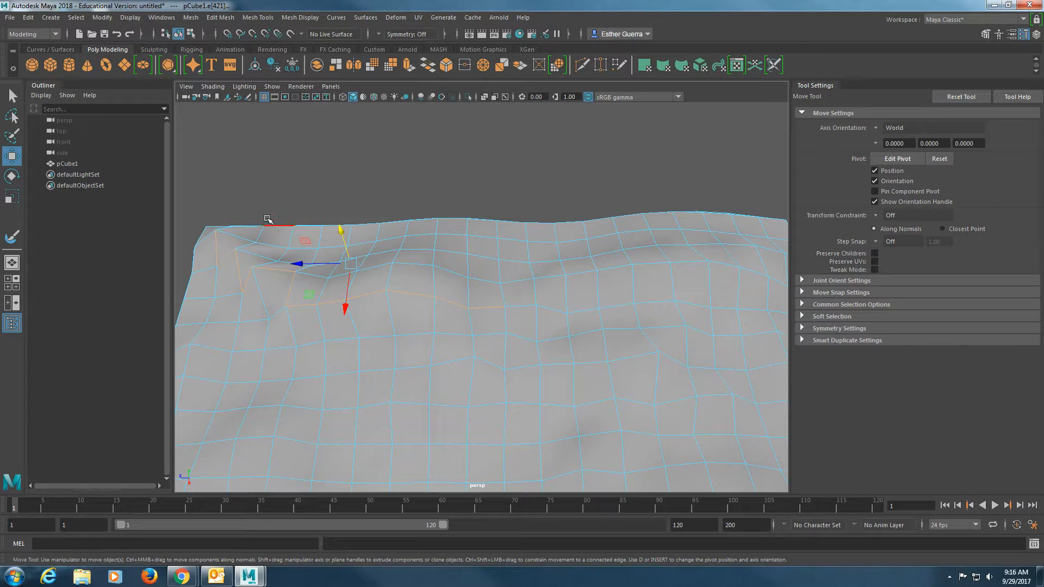
Step: Harden the selected ridge edges, then return the terrain mesh to object mode
left_click(309, 18)
mouse_move(337, 19)
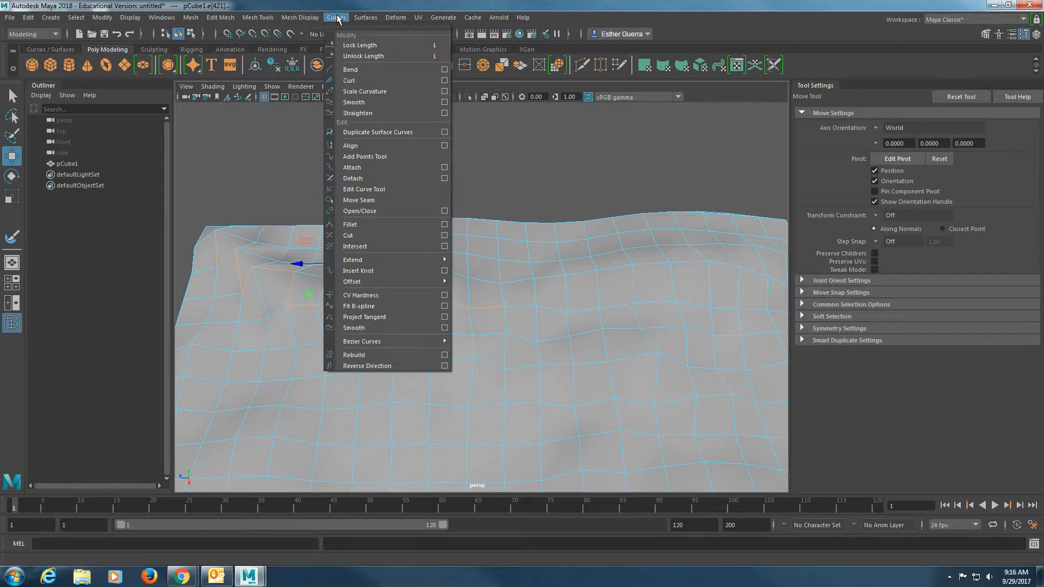
mouse_move(305, 19)
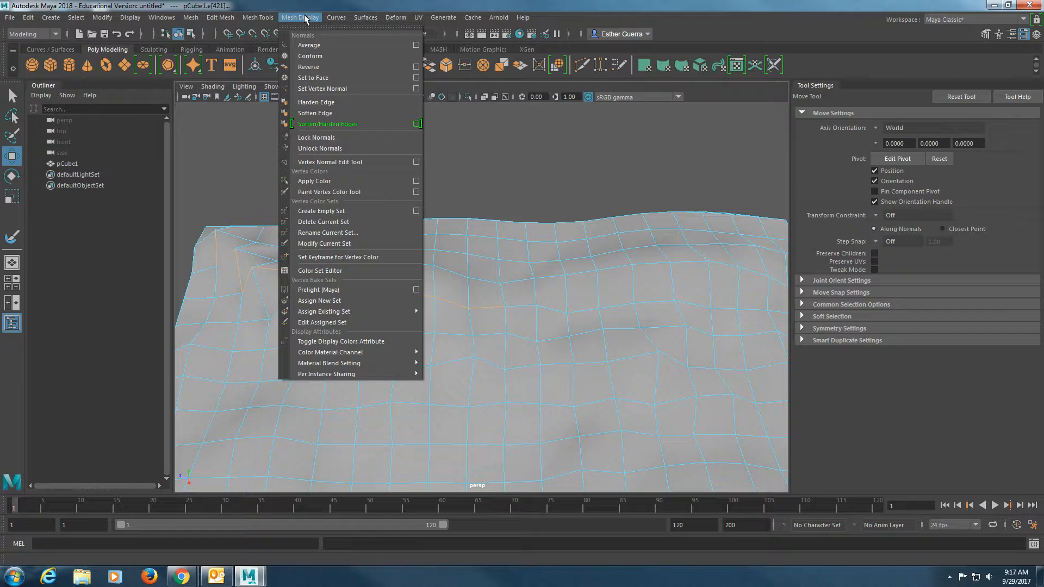
left_click(326, 103)
left_click(344, 158)
right_click_drag(351, 276, 416, 246)
Step: Start the Soft Modification tool with a falloff radius of 1.67 and Volume falloff mode
left_click_drag(279, 313, 641, 194, "alt")
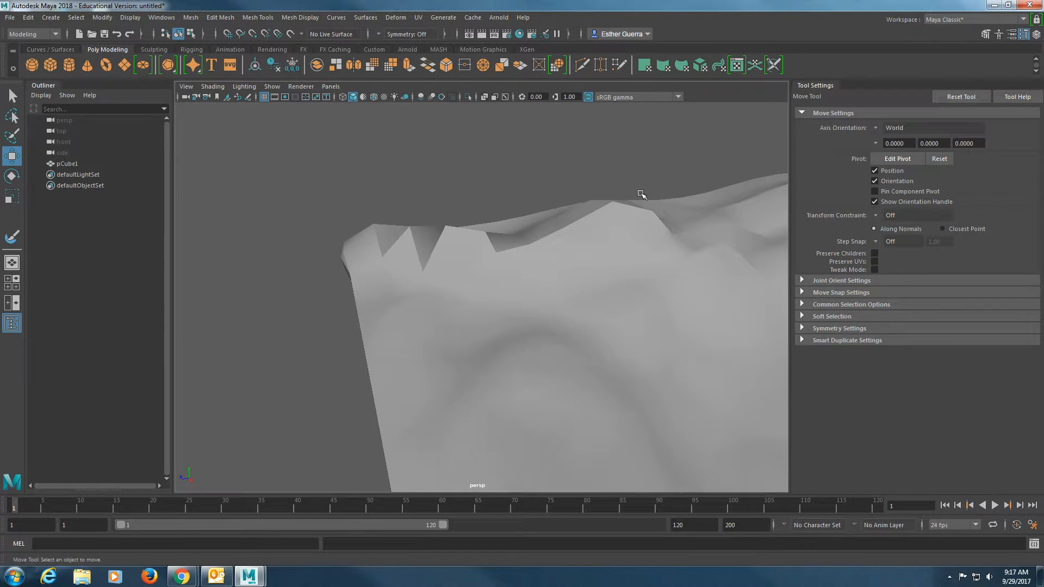
left_click_drag(511, 241, 438, 249, "alt")
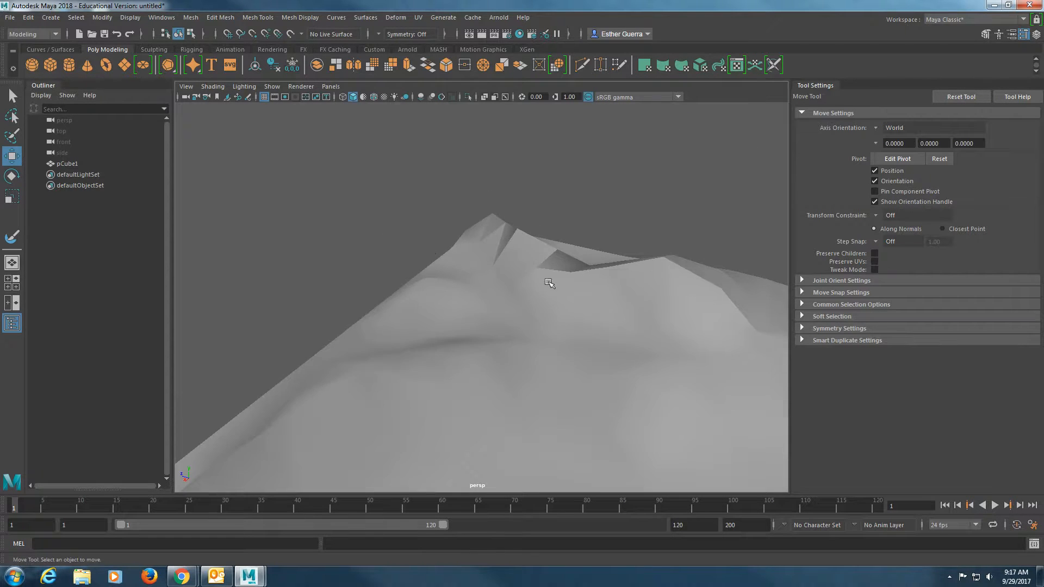
key("f")
left_click_drag(607, 351, 466, 340, "alt")
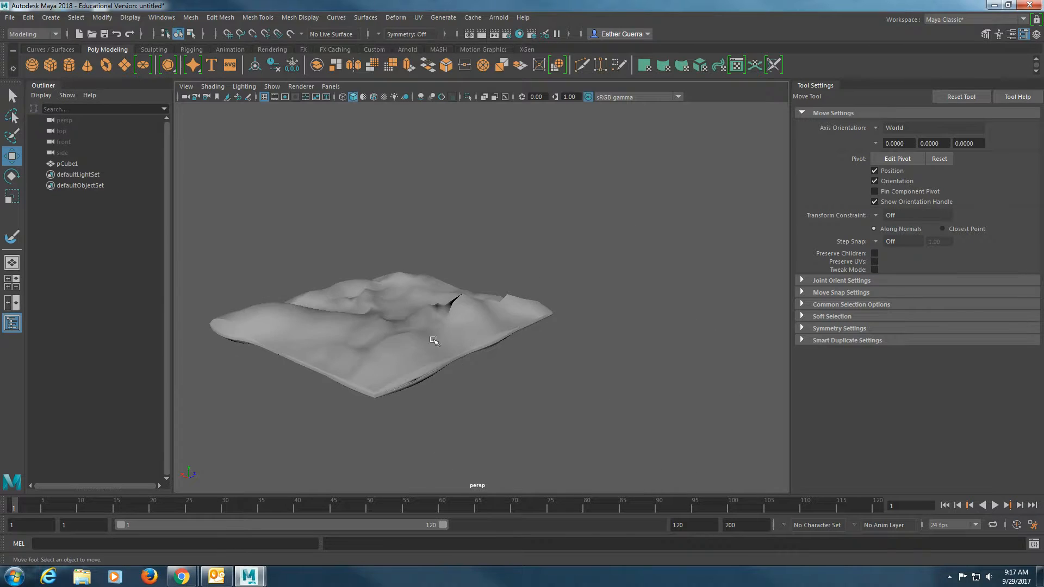
scroll(433, 344, "up", 5)
left_click_drag(403, 365, 577, 351, "alt")
left_click(366, 18)
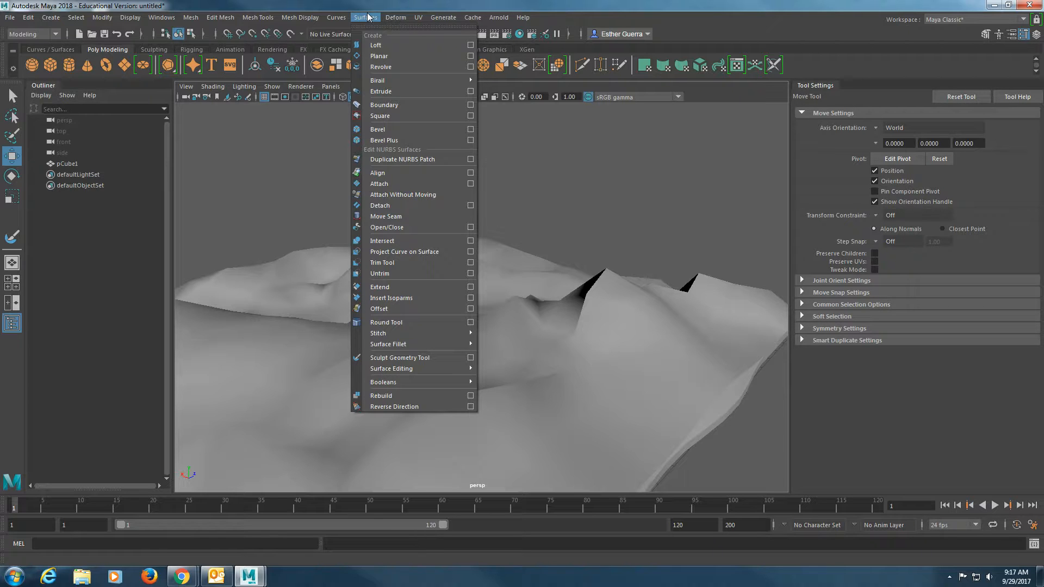
mouse_move(398, 17)
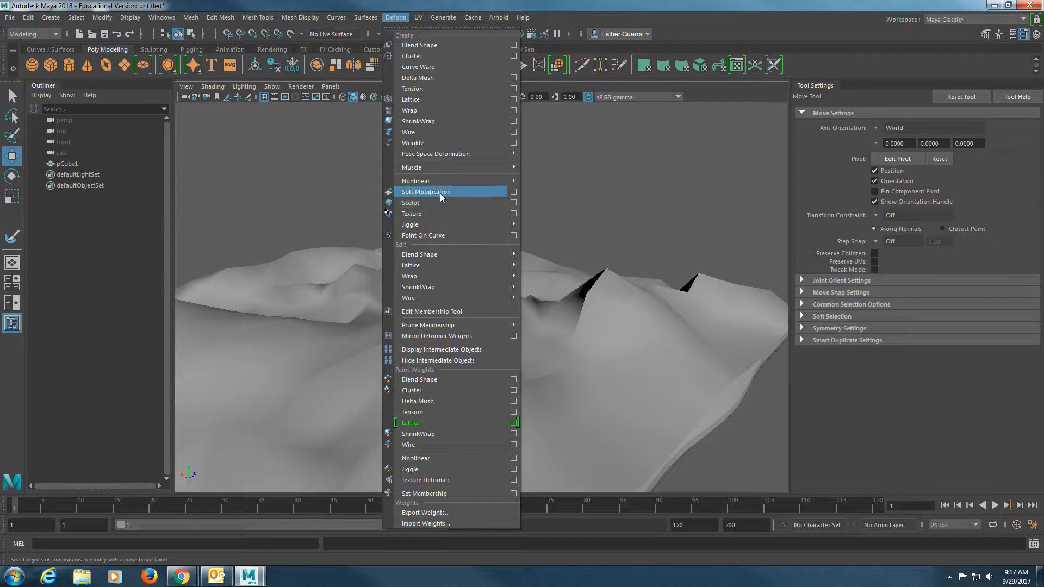
left_click(513, 192)
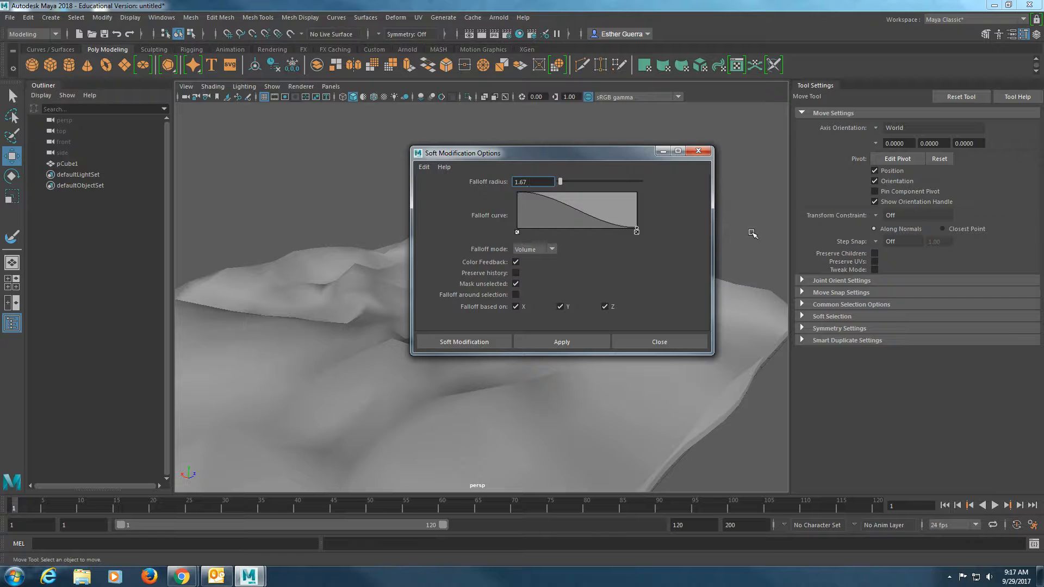
left_click(451, 342)
Step: Place a soft modification on the far corner hill and widen its falloff area
left_click_drag(451, 296, 354, 265, "alt")
left_click(290, 234)
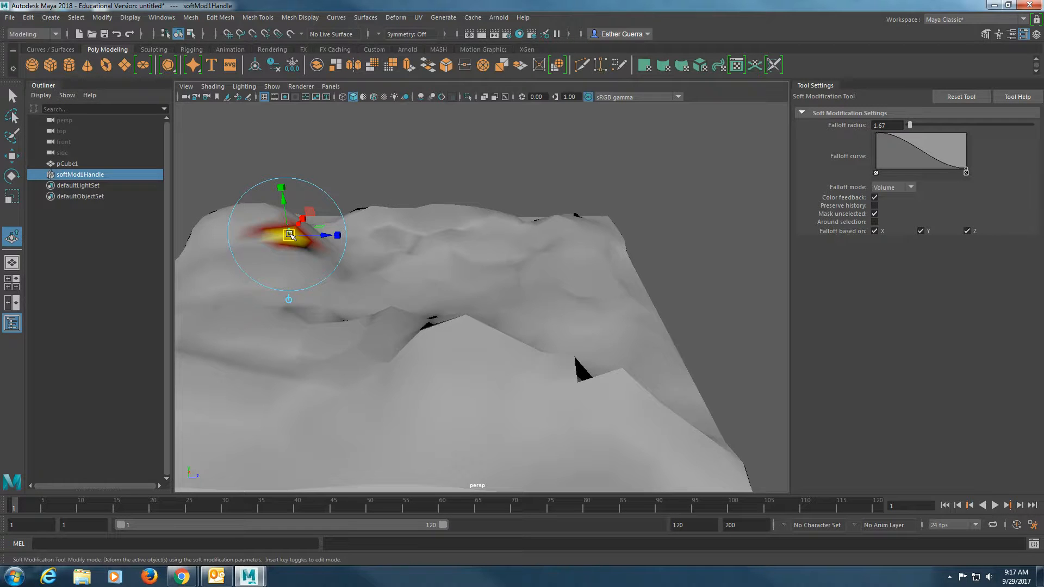
left_click_drag(356, 322, 352, 294, "alt")
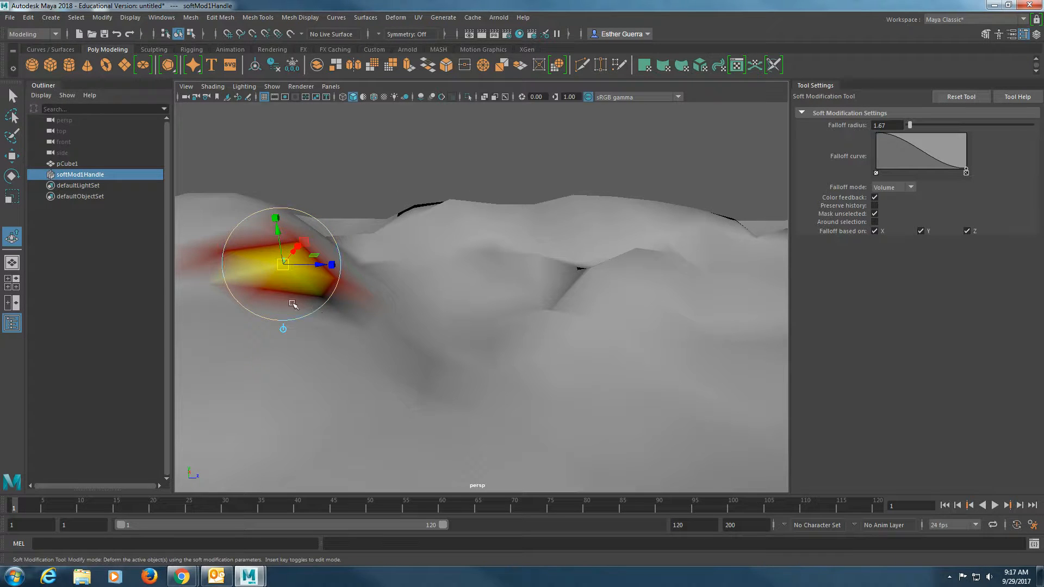
key("b")
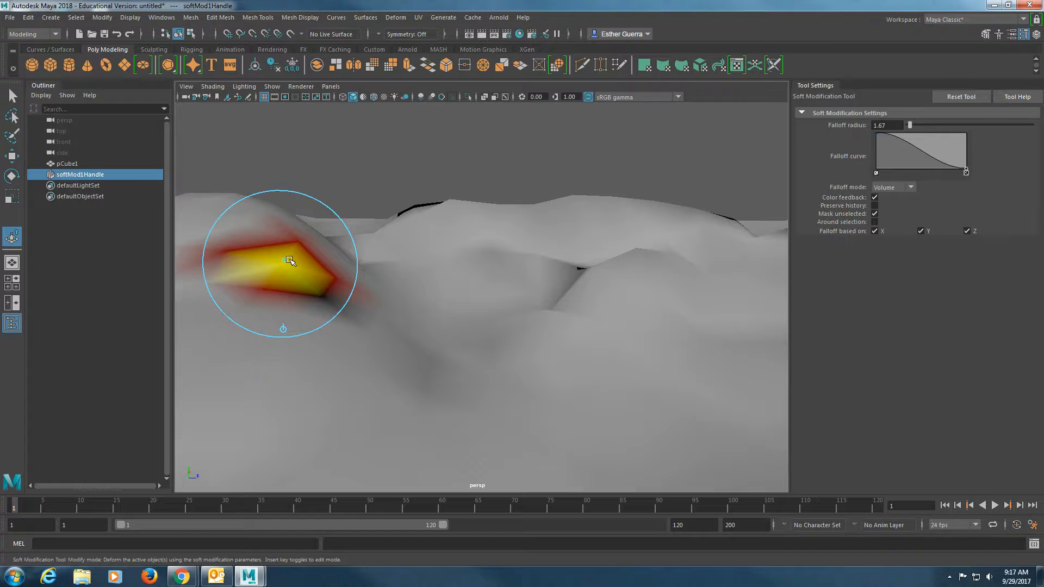
left_click_drag(285, 260, 395, 279)
Step: Raise the far corner hill into a taller peak with the soft modification handle
scroll(387, 284, "down", 5)
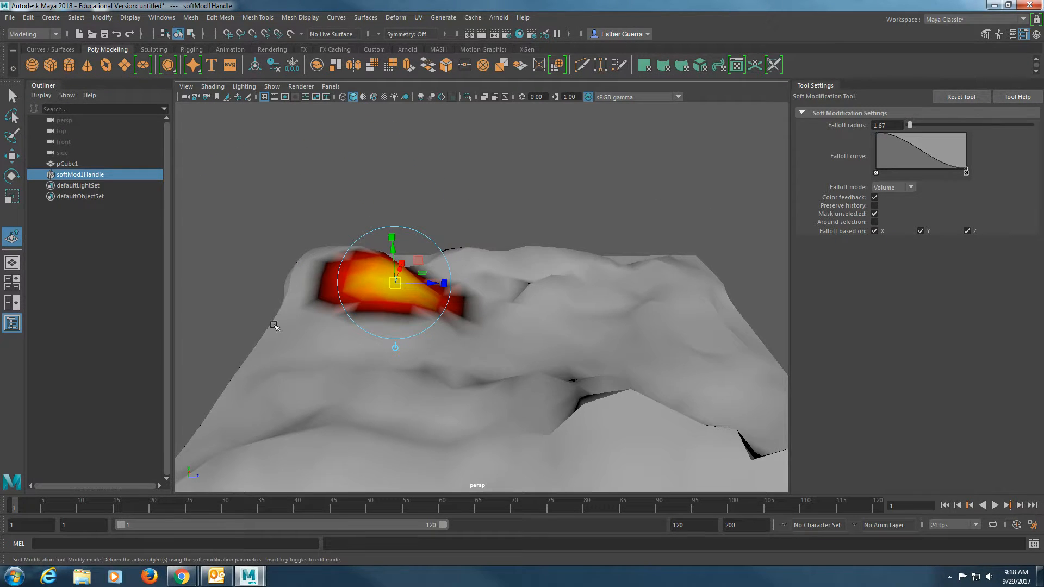
left_click_drag(275, 325, 360, 348, "alt")
left_click_drag(370, 265, 366, 240)
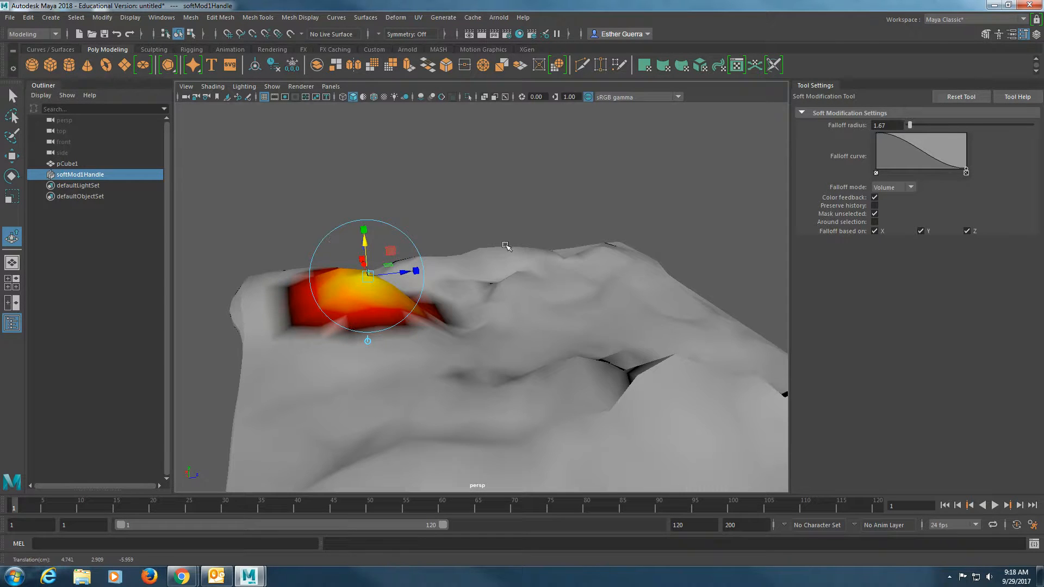
left_click_drag(485, 273, 415, 279, "alt")
left_click_drag(515, 252, 556, 271)
left_click_drag(513, 219, 617, 208)
Step: Add further soft modifications on the terrain and pull the affected areas up into rounded hills
left_click(405, 218)
left_click_drag(336, 239, 366, 262)
left_click_drag(367, 254, 602, 344)
left_click(594, 323)
left_click(546, 340)
left_click_drag(545, 313, 702, 303)
key("e")
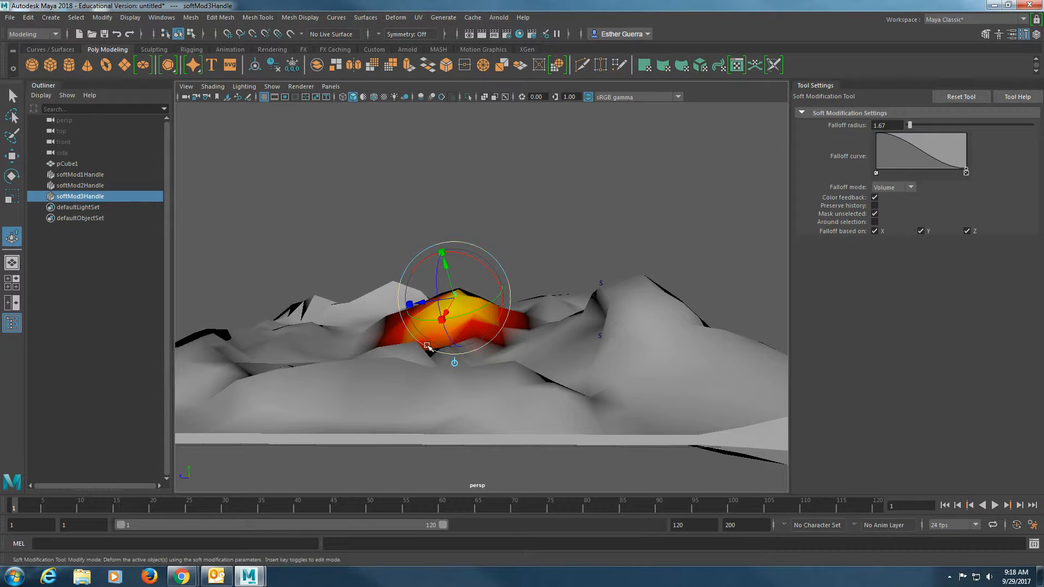
Step: Place a fourth soft modification on the terrain, switch to the Move tool and clear the selection
left_click(294, 359)
left_click_drag(294, 358, 657, 331, "alt")
key("w")
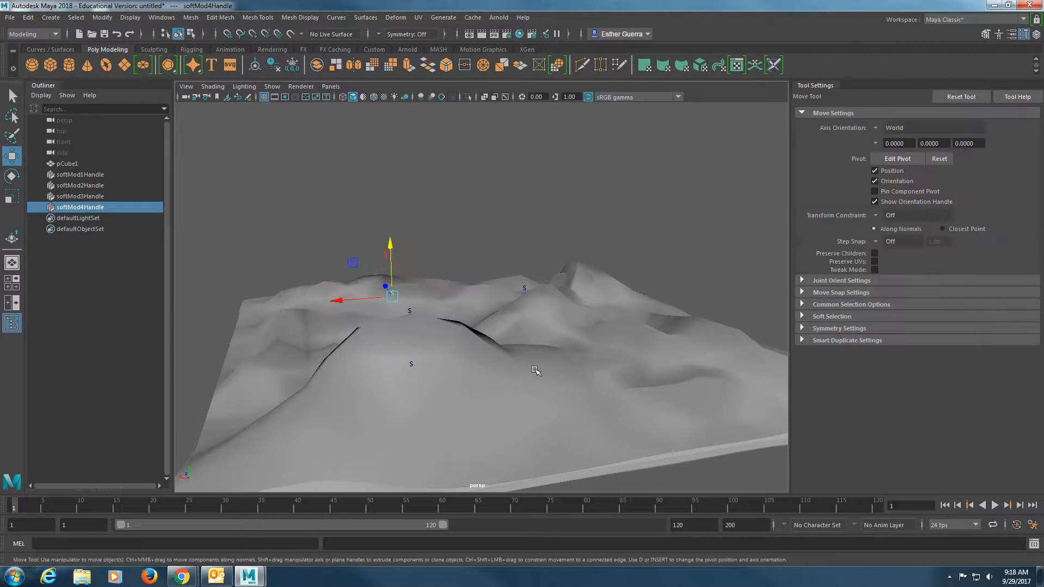
left_click(492, 241)
left_click_drag(410, 361, 138, 363, "alt")
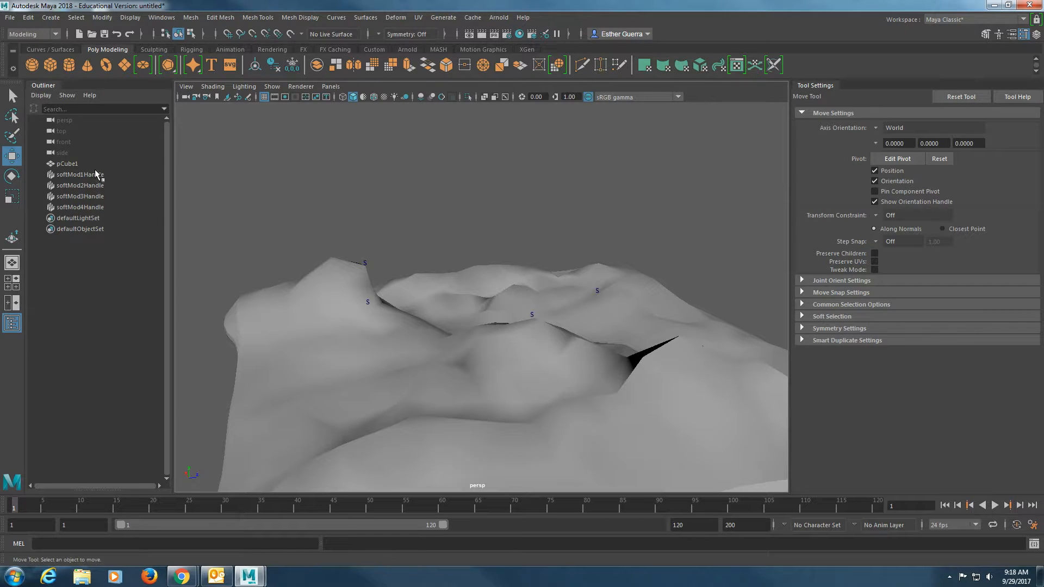
Step: Delete the terrain mesh's construction history to bake in the soft modifications, then deselect the mesh
left_click(481, 373)
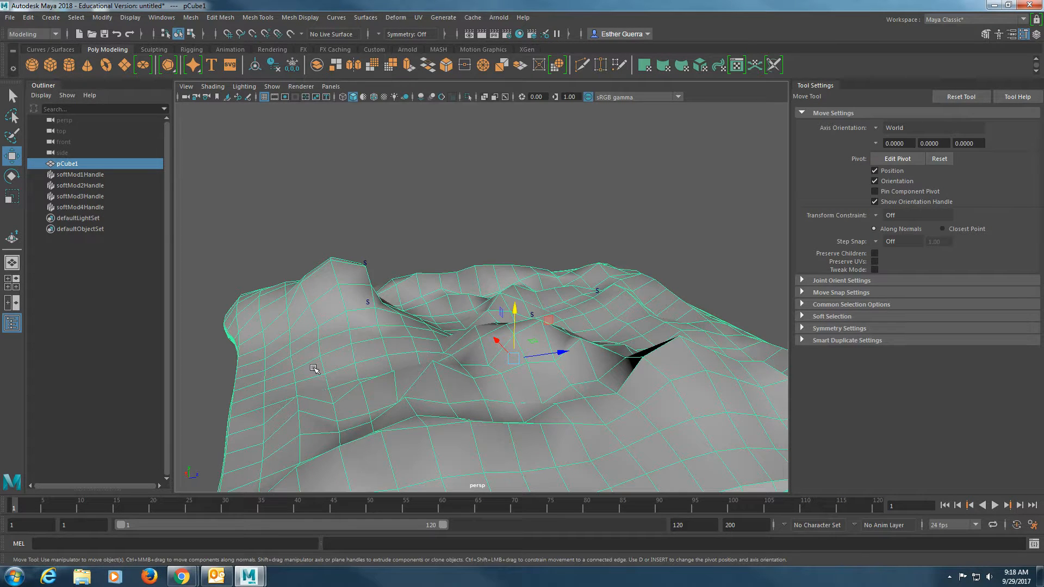
left_click(27, 17)
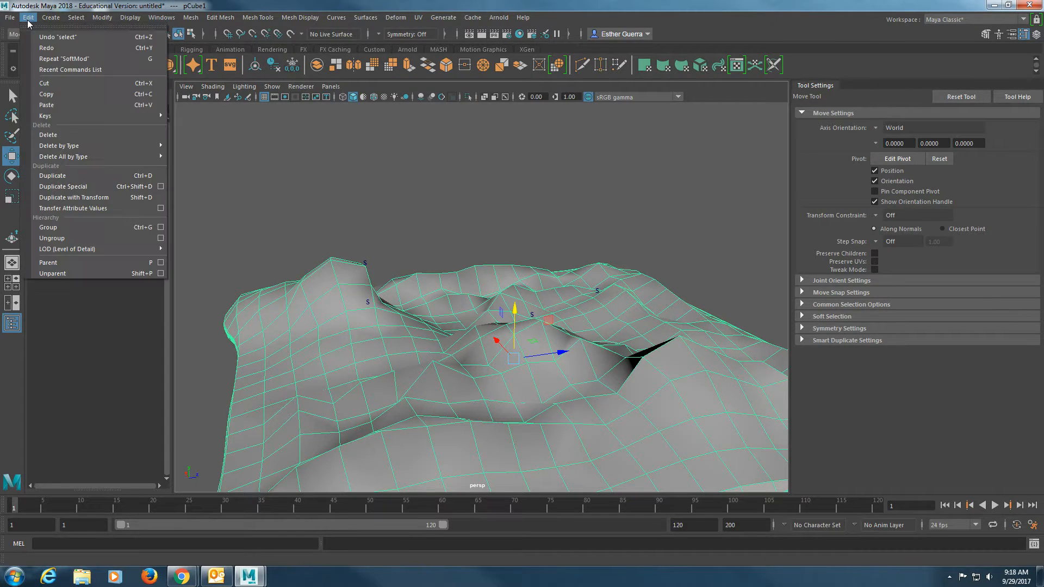
mouse_move(91, 144)
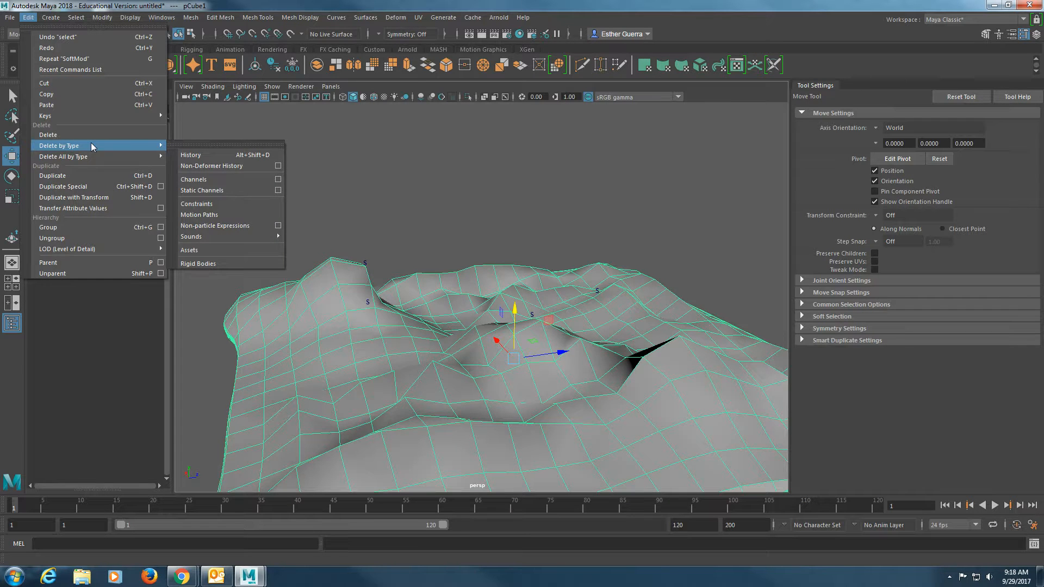
left_click(207, 156)
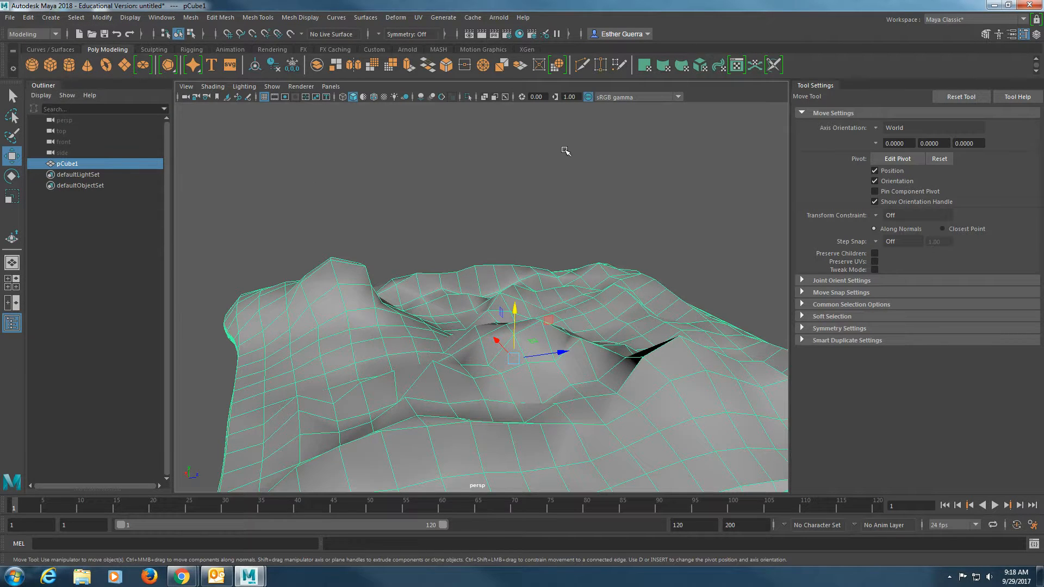
left_click(544, 161)
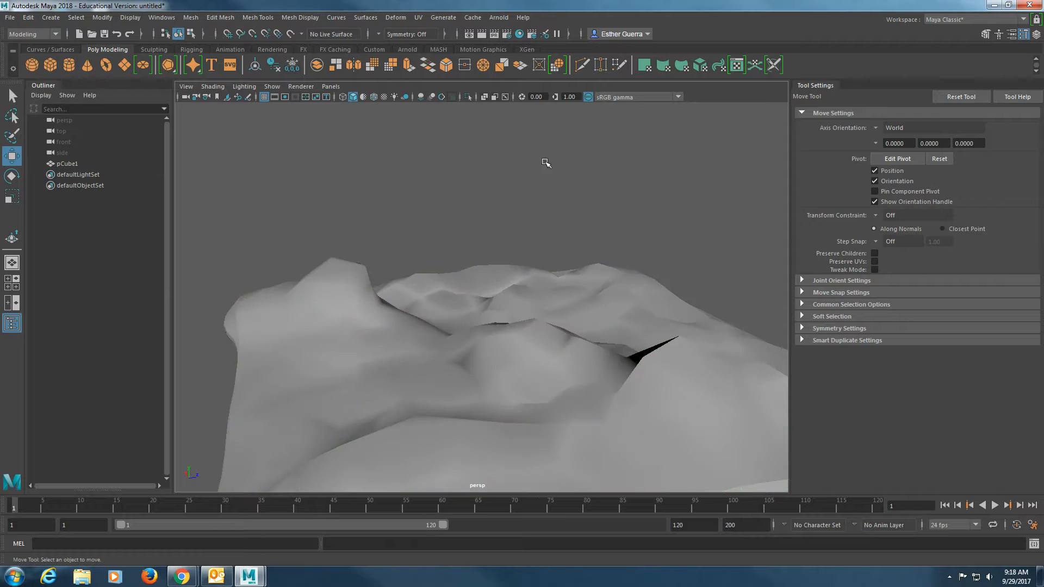
Step: Create a polygon sphere with radius 1, 20 axis divisions and 20 height divisions
scroll(447, 372, "up", 4)
scroll(464, 357, "down", 6)
left_click_drag(524, 343, 356, 287, "alt")
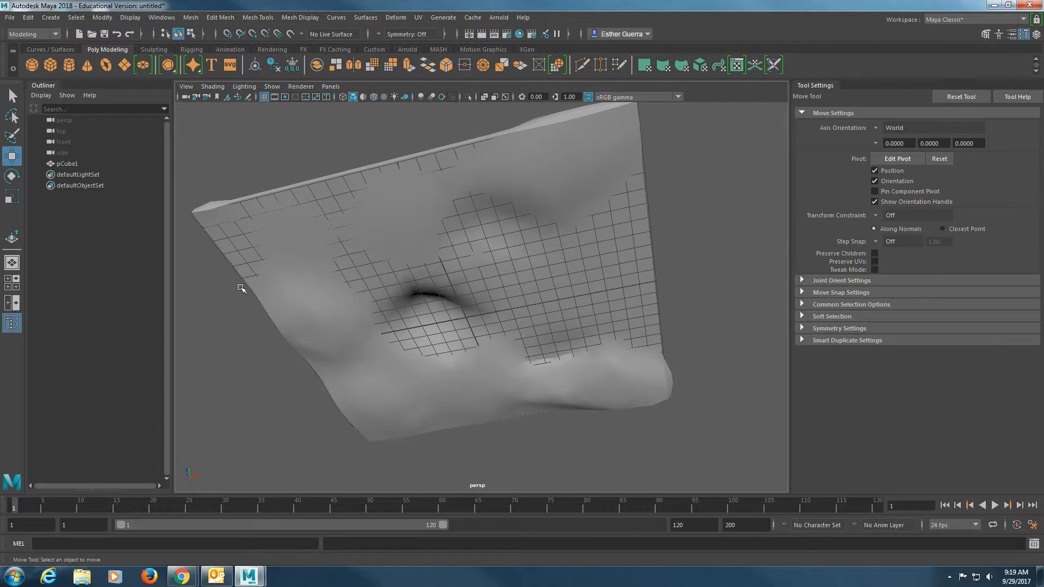
left_click_drag(508, 233, 686, 297, "alt")
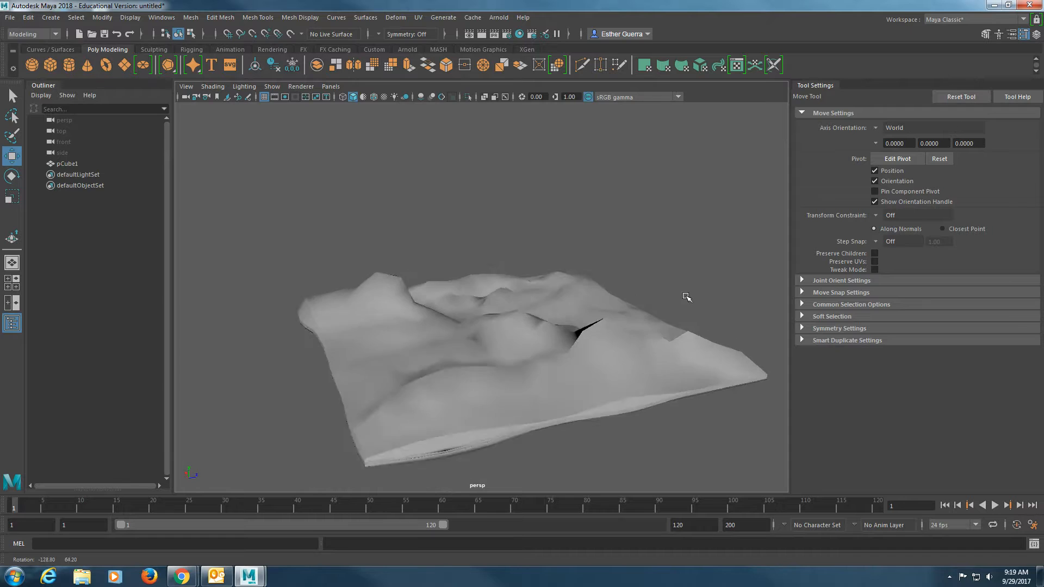
scroll(597, 364, "up", 3)
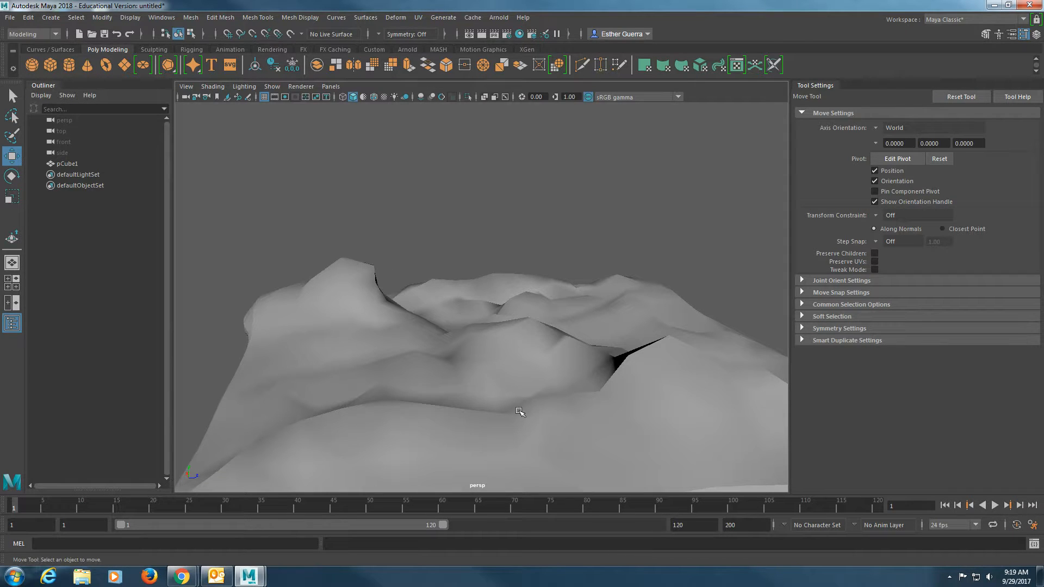
scroll(492, 401, "up", 2)
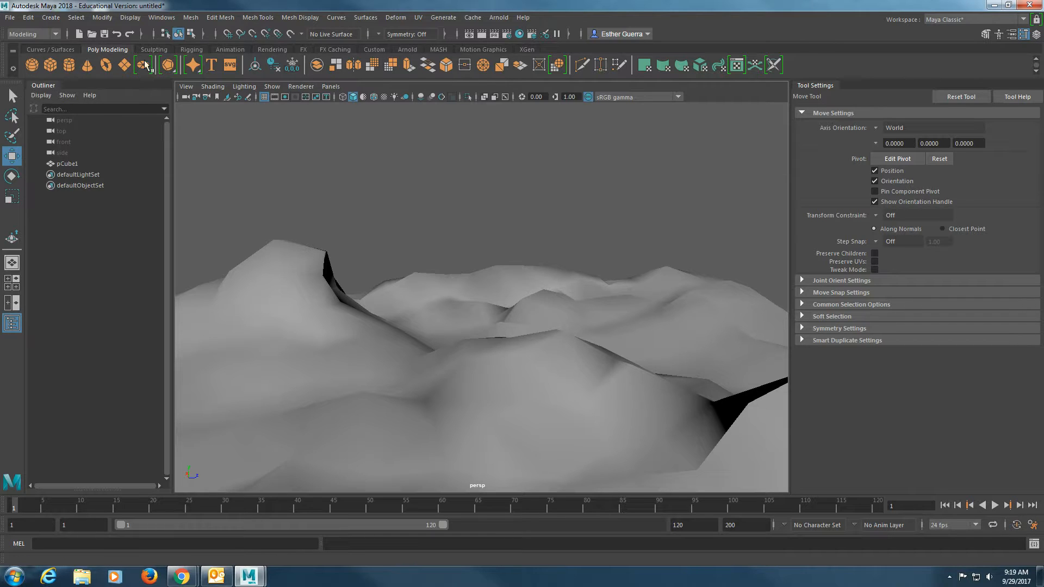
left_click(51, 16)
mouse_move(83, 56)
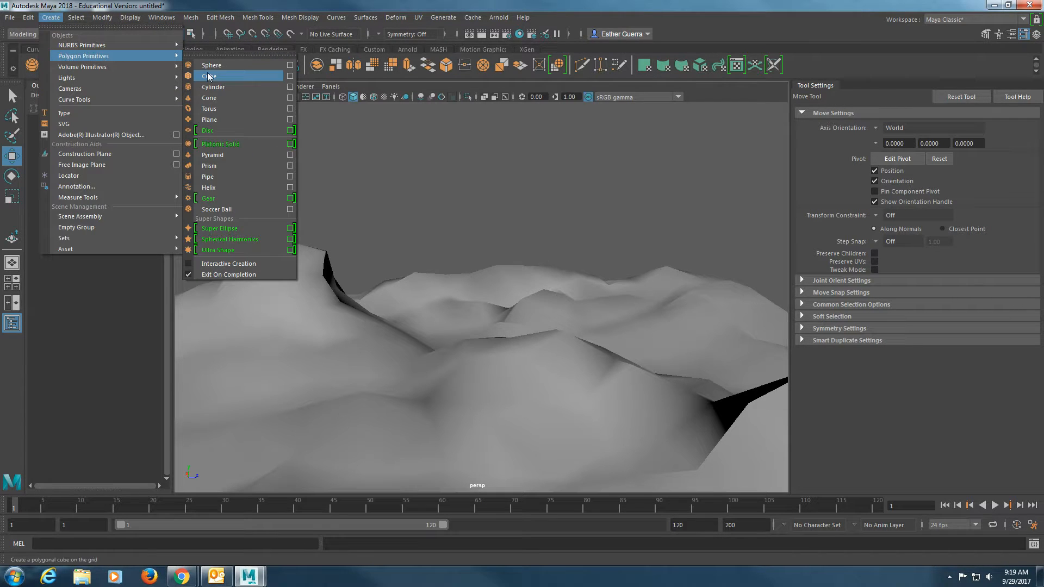
left_click(290, 65)
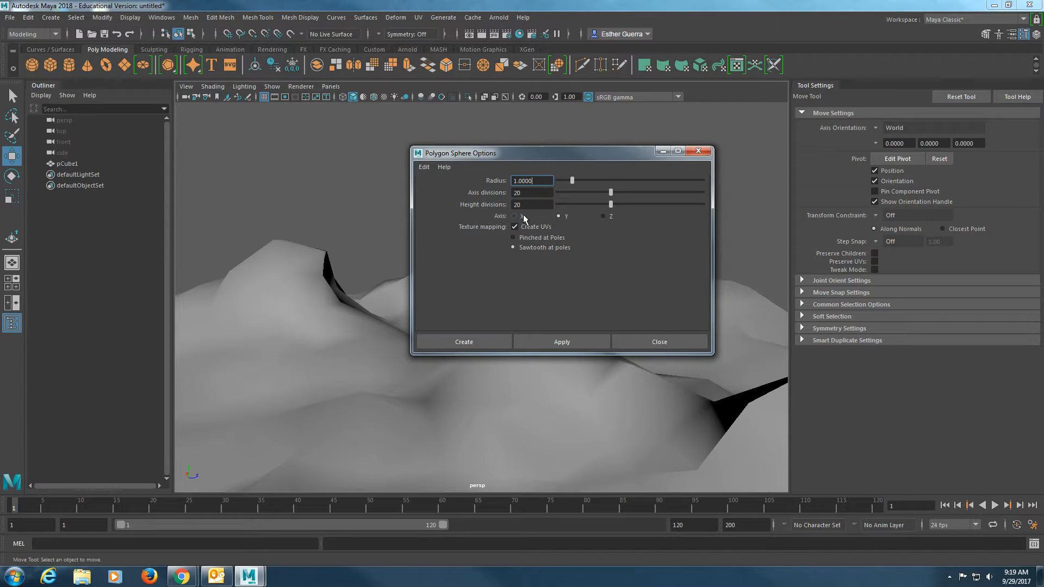
left_click(470, 346)
Step: Raise the sphere above the terrain and scale it up uniformly to about twice its size
left_click_drag(530, 347, 530, 244)
left_click_drag(517, 285, 539, 301, "alt")
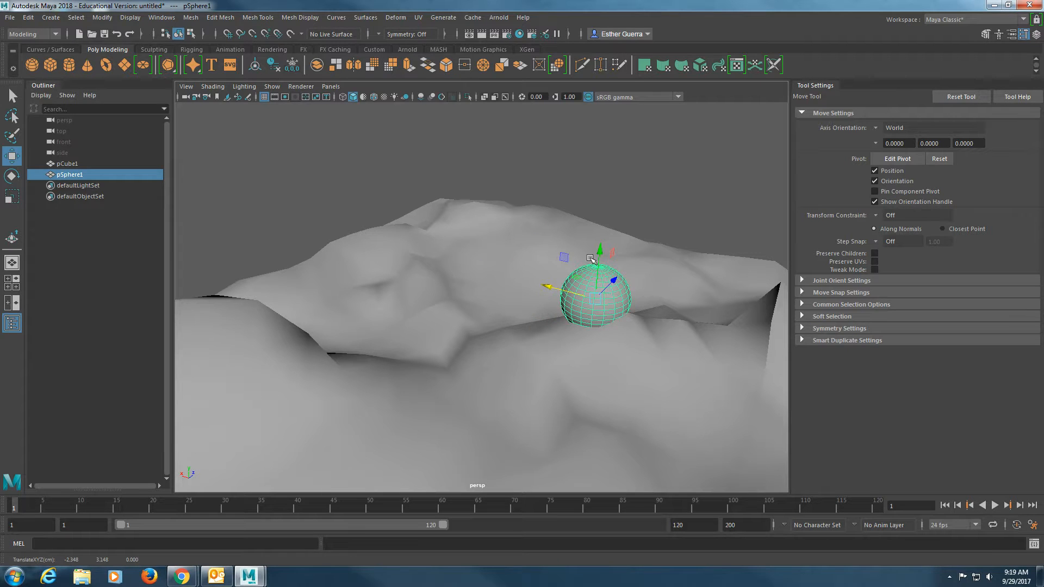
left_click_drag(591, 259, 600, 219)
key("r")
left_click_drag(598, 260, 637, 308)
mouse_move(615, 232)
right_mouse_down()
mouse_move(644, 214)
mouse_move(611, 224)
right_mouse_up()
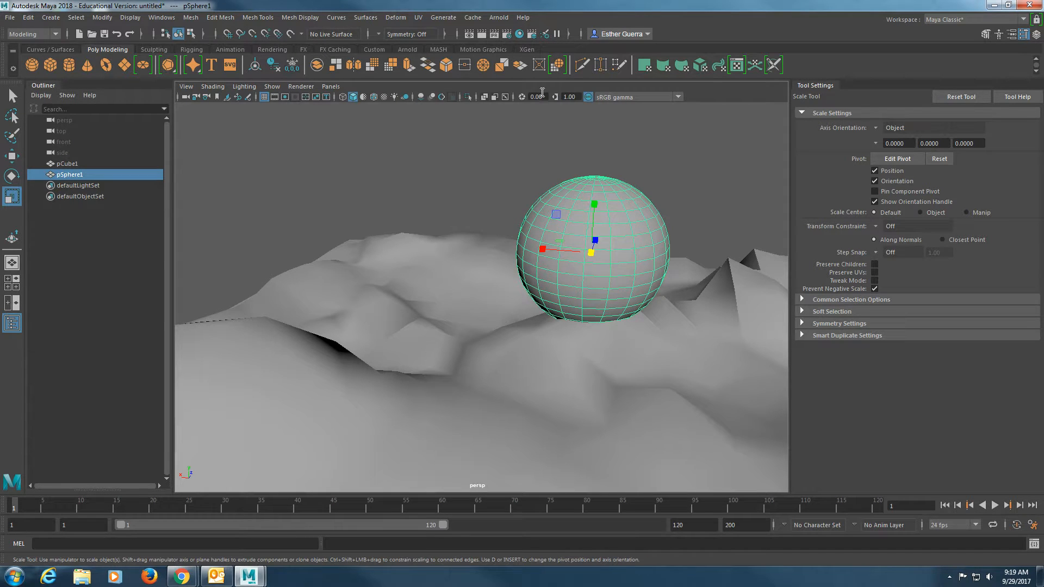
Step: Activate the Sculpt Geometry Tool with its settings shown and pull the first bulges out of the sphere
left_click(336, 17)
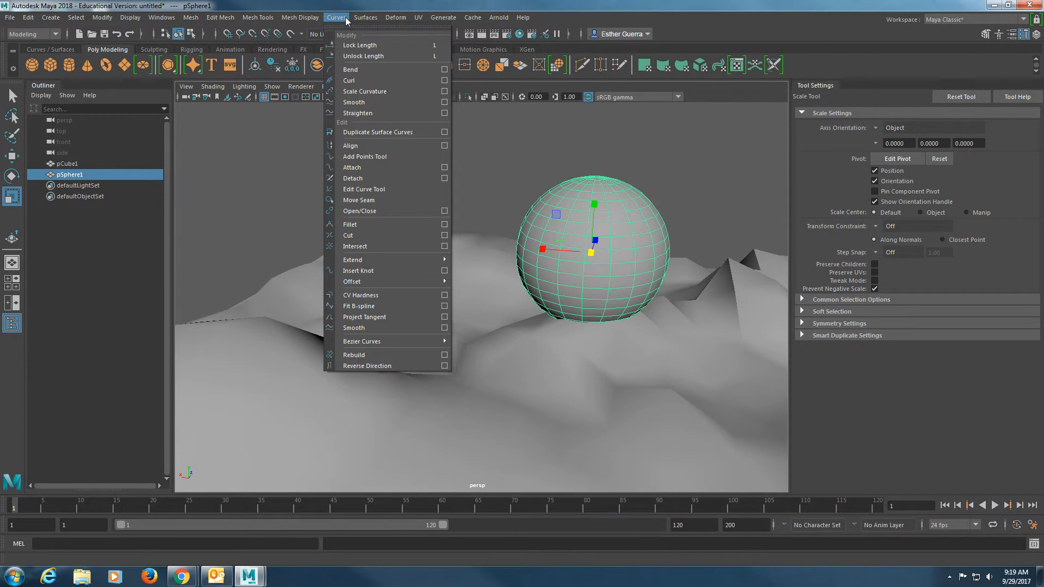
mouse_move(365, 17)
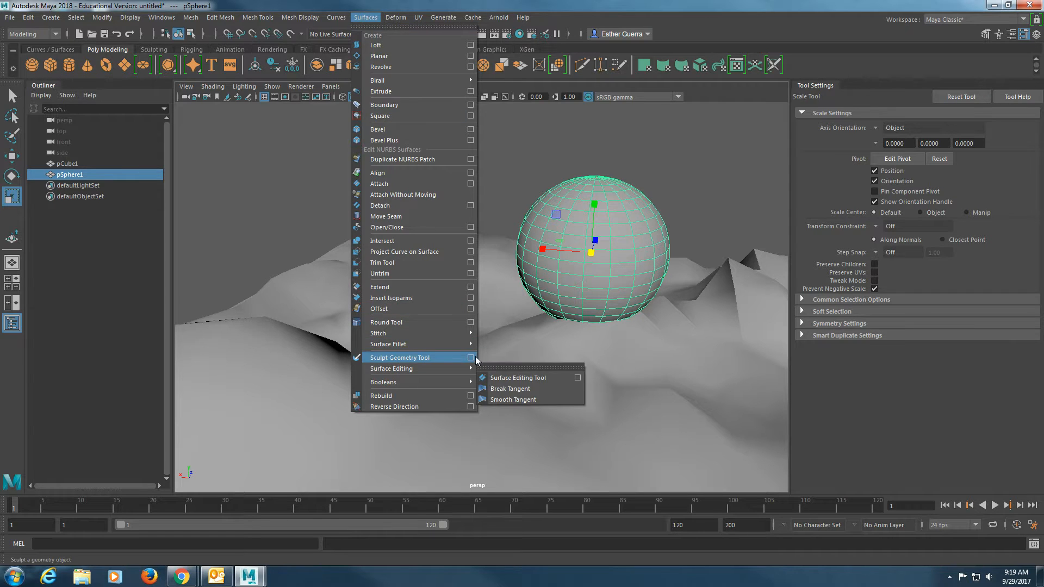
left_click(475, 360)
scroll(660, 240, "up", 3)
left_click_drag(630, 237, 487, 266)
mouse_move(579, 220)
left_mouse_down()
mouse_move(556, 228)
mouse_move(584, 330)
mouse_move(600, 349)
mouse_move(687, 284)
mouse_move(617, 327)
mouse_move(549, 250)
mouse_move(655, 146)
mouse_move(662, 117)
left_mouse_up()
scroll(636, 180, "down", 2)
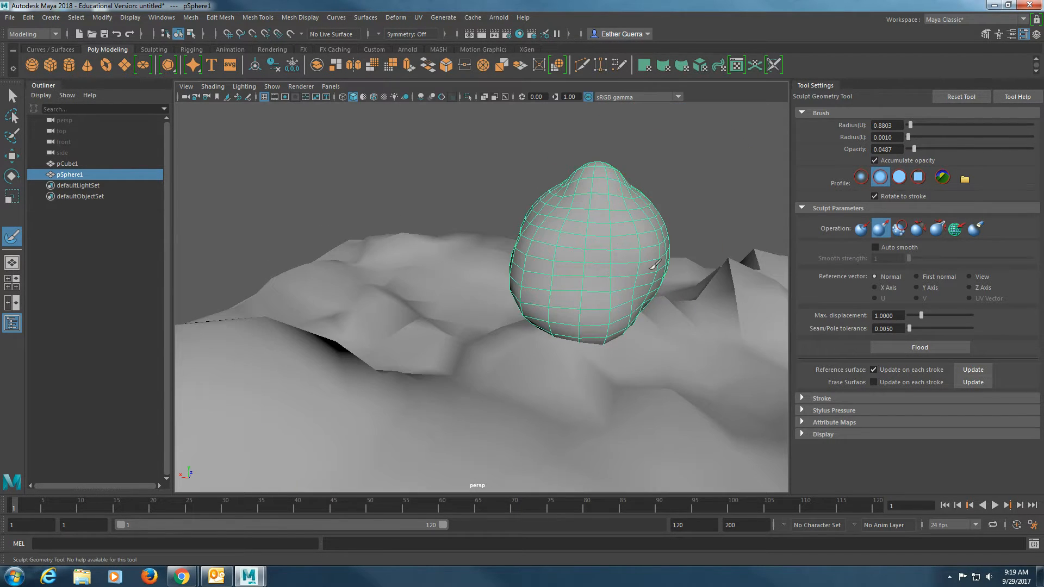
Step: Pull more uneven bulges out of the sphere's remaining sides to give it a rock-like shape
left_click_drag(541, 301, 459, 248, "alt")
mouse_move(396, 242)
left_mouse_down()
mouse_move(307, 304)
mouse_move(299, 276)
mouse_move(321, 184)
mouse_move(358, 161)
left_mouse_up()
left_click_drag(500, 217, 188, 219, "alt")
mouse_move(491, 305)
left_mouse_down()
mouse_move(490, 320)
mouse_move(541, 326)
mouse_move(552, 356)
left_mouse_up()
Step: Switch the sculpt operation to Push, set the opacity to 0.2080 and press dents into the sphere's sides
left_click(860, 228)
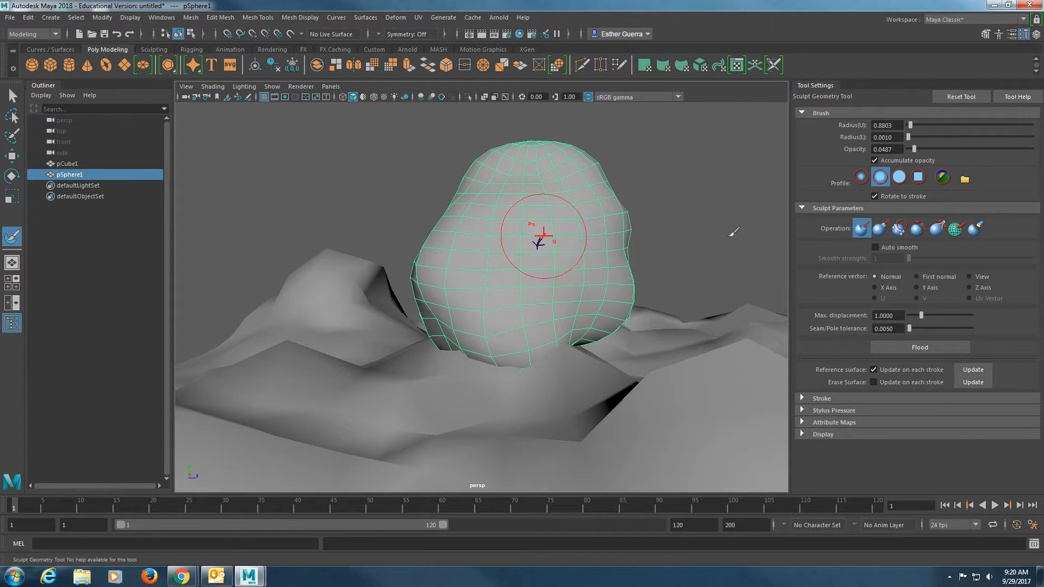
left_click_drag(522, 246, 619, 277, "alt")
left_click_drag(508, 242, 714, 256, "alt")
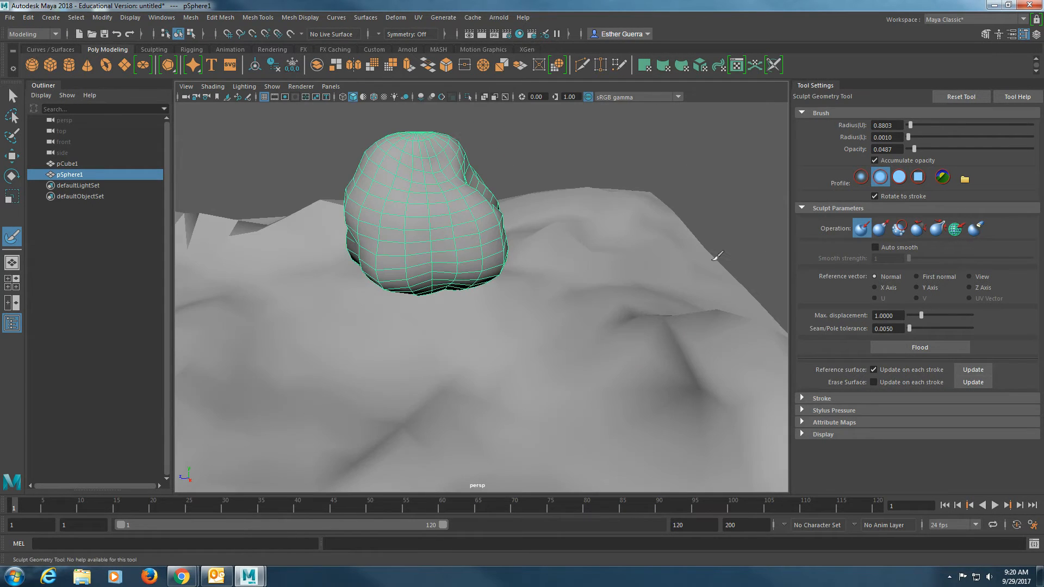
left_click(934, 149)
mouse_move(412, 263)
left_mouse_down()
mouse_move(417, 278)
mouse_move(565, 269)
left_mouse_up()
left_click_drag(432, 304, 372, 304)
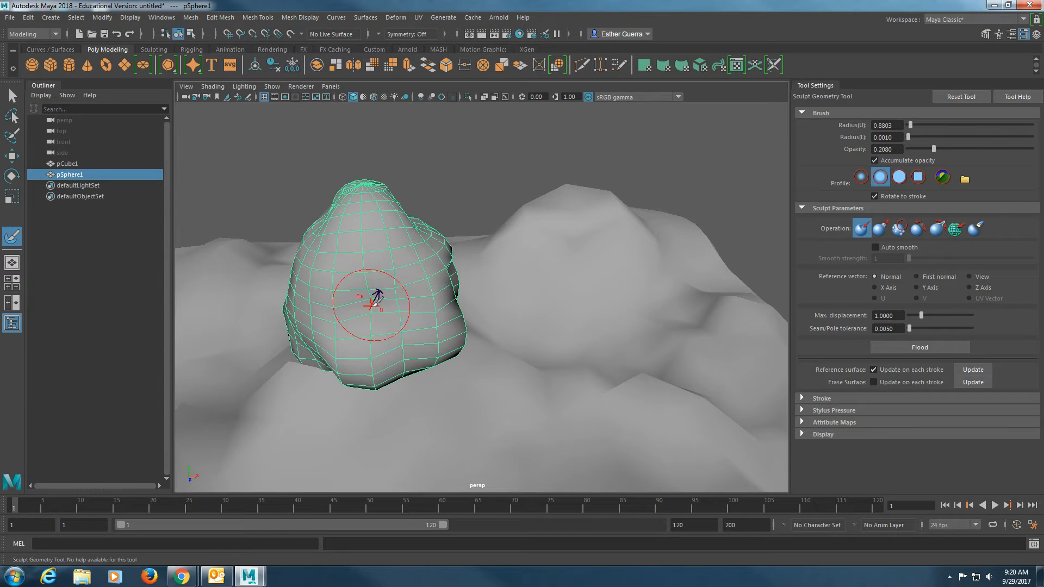
mouse_move(385, 212)
left_mouse_down()
mouse_move(377, 187)
mouse_move(359, 235)
mouse_move(401, 256)
mouse_move(466, 326)
mouse_move(601, 350)
mouse_move(644, 341)
mouse_move(592, 343)
left_mouse_up()
Step: Set the brush opacity to 0.3142 and push deeper dents into the rock shape
left_click(946, 149)
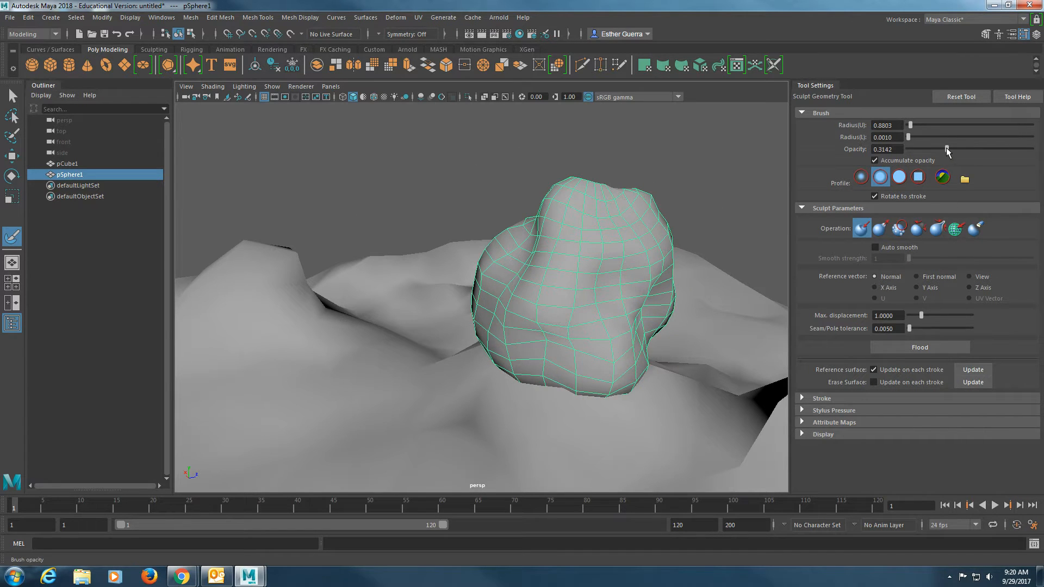
left_click_drag(522, 345, 508, 343)
left_click_drag(584, 340, 686, 345, "alt")
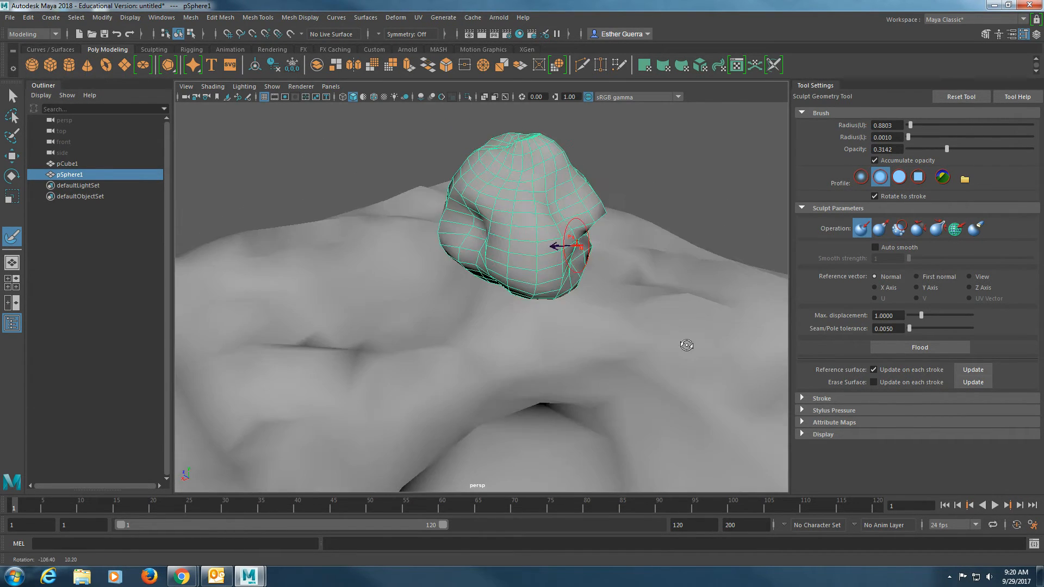
left_click_drag(537, 221, 707, 217, "alt")
Step: Switch the sculpt operation to Smooth and soften the jagged area at the top of the rock shape
left_click(898, 229)
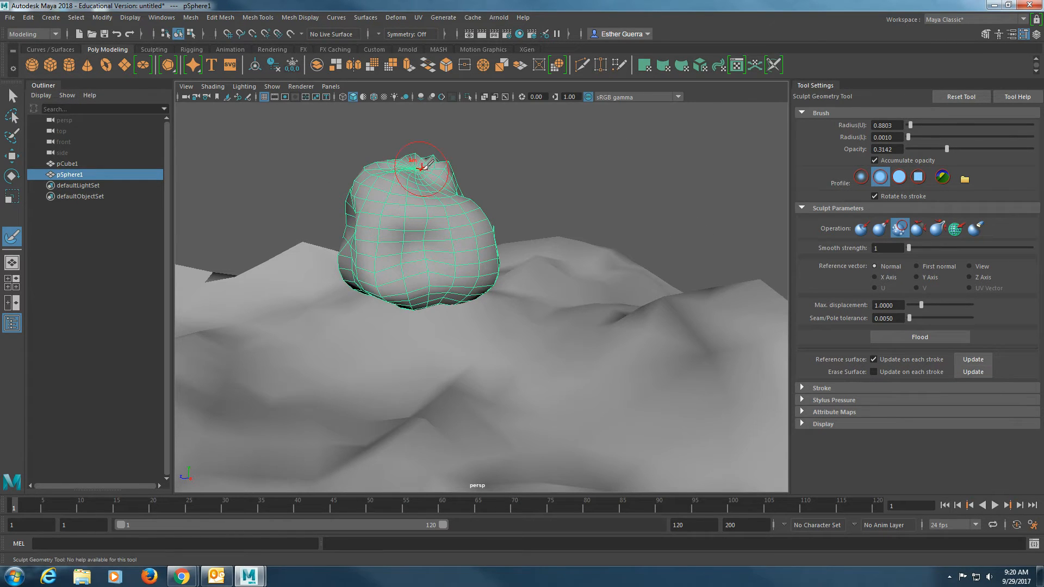
left_click_drag(445, 165, 451, 178)
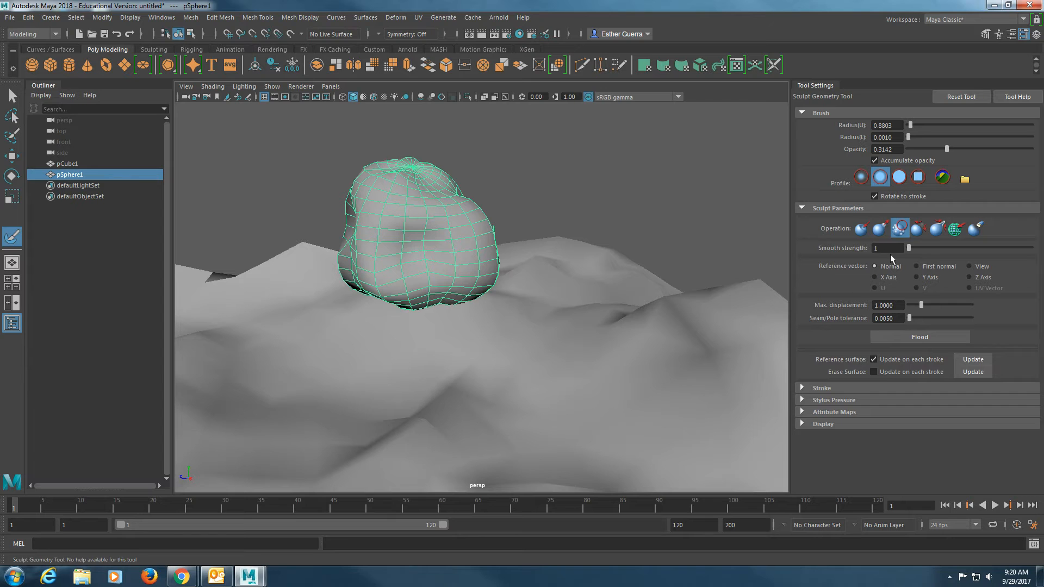
left_click_drag(446, 225, 290, 205, "alt")
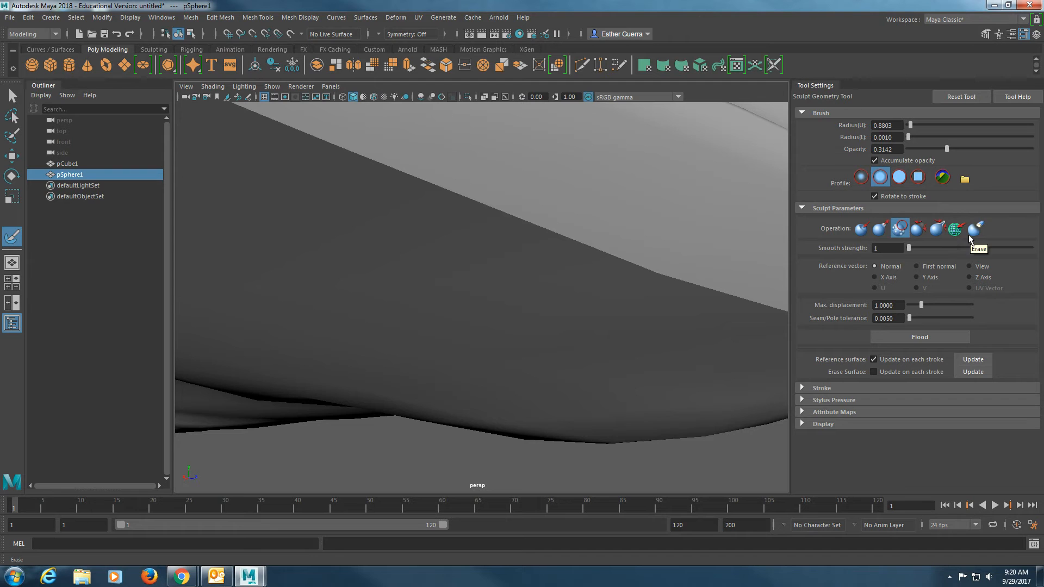
scroll(498, 205, "down", 5)
left_click_drag(498, 205, 489, 236, "alt")
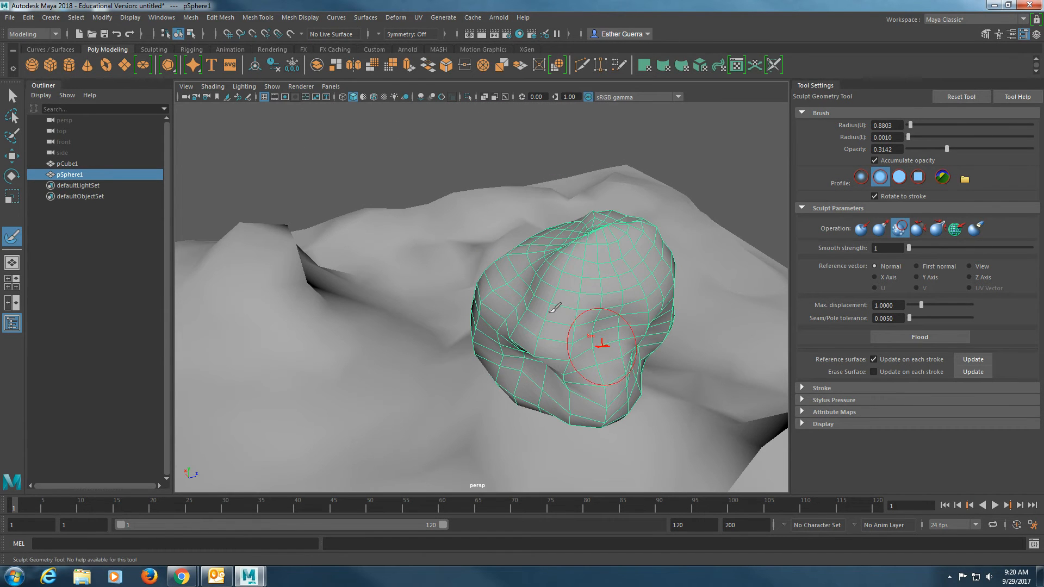
left_click_drag(540, 299, 259, 290, "alt")
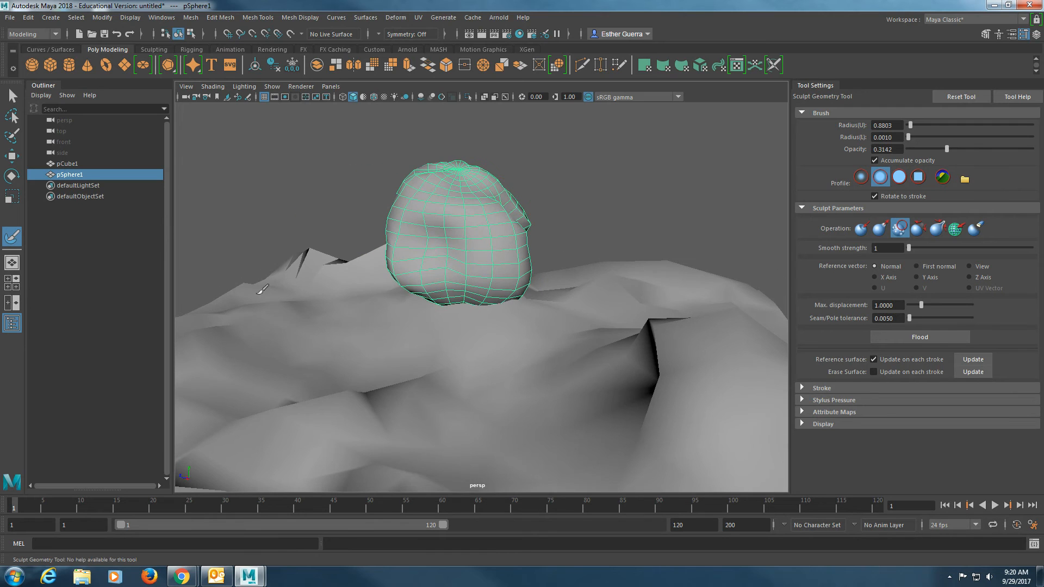
Step: Switch to the Move tool, deselect the sculpted sphere and inspect it on the terrain from several sides
key("w")
left_click(548, 171)
left_click_drag(587, 270, 122, 238, "alt")
right_click_drag(538, 276, 598, 276, "alt")
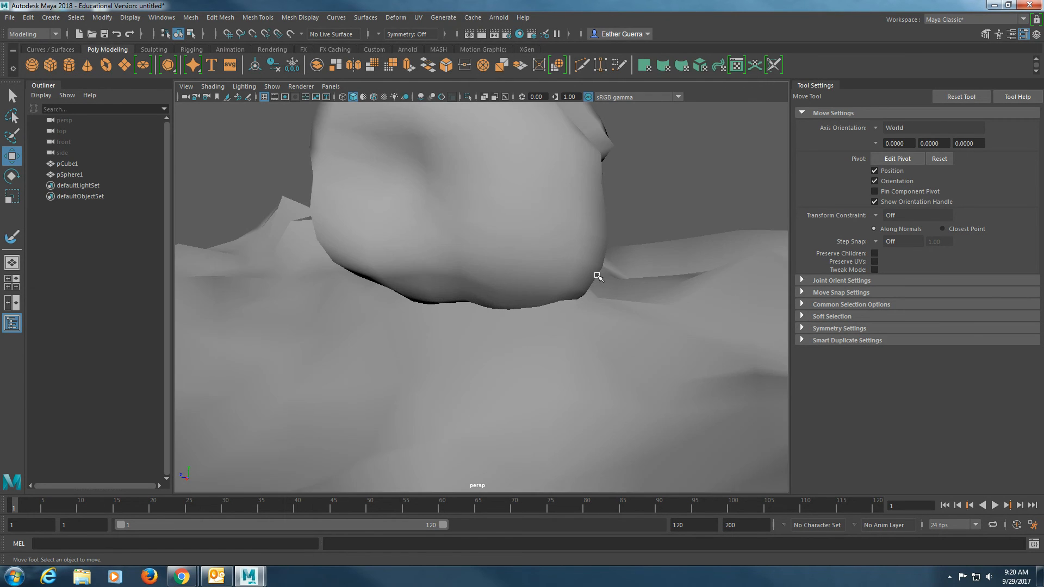
scroll(598, 276, "down", 6)
left_click_drag(603, 277, 632, 292, "alt")
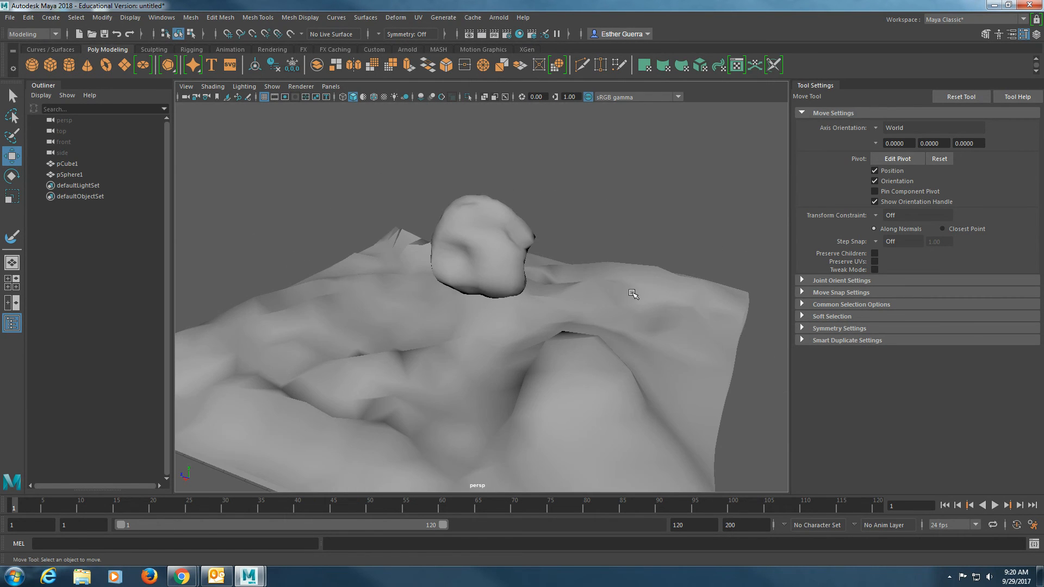
scroll(491, 322, "down", 8)
scroll(484, 326, "up", 8)
left_click_drag(362, 344, 586, 342, "alt")
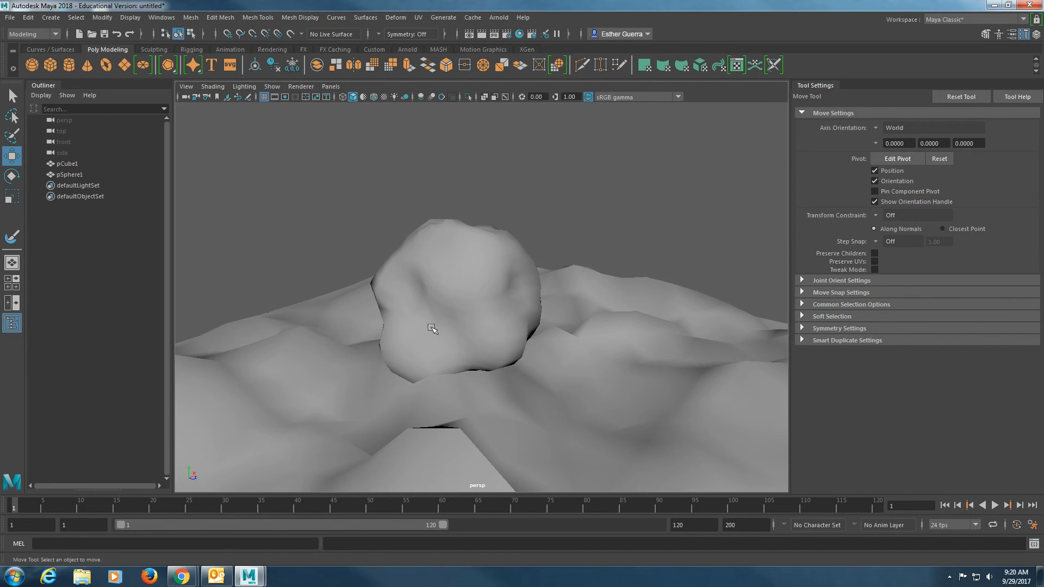